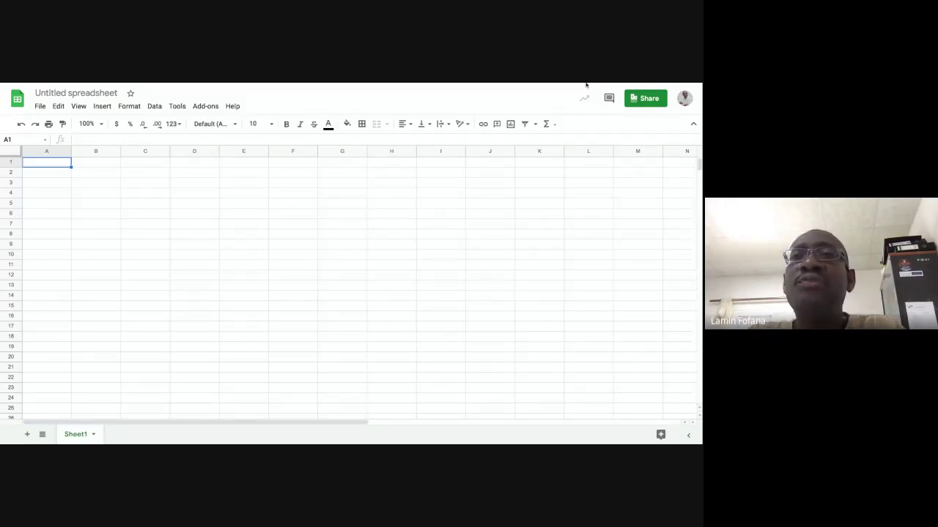
left_click(92, 166)
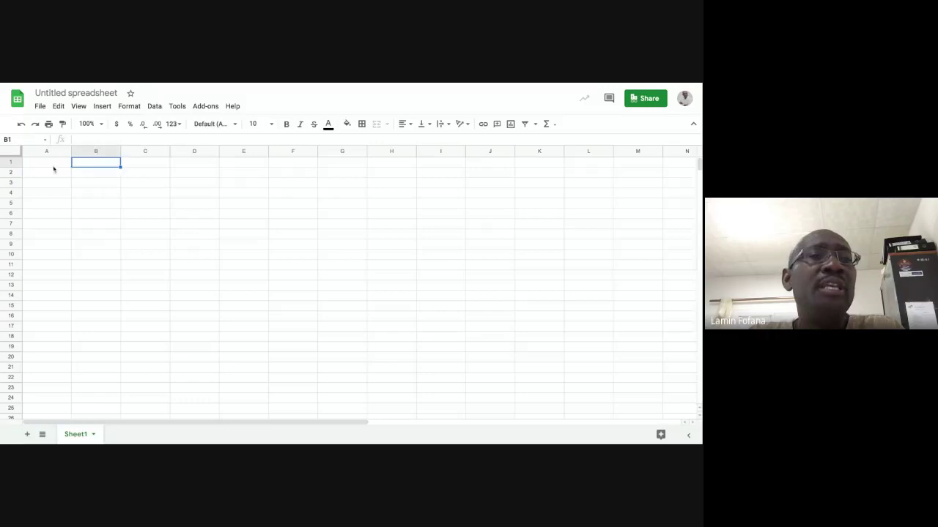
left_click(48, 163)
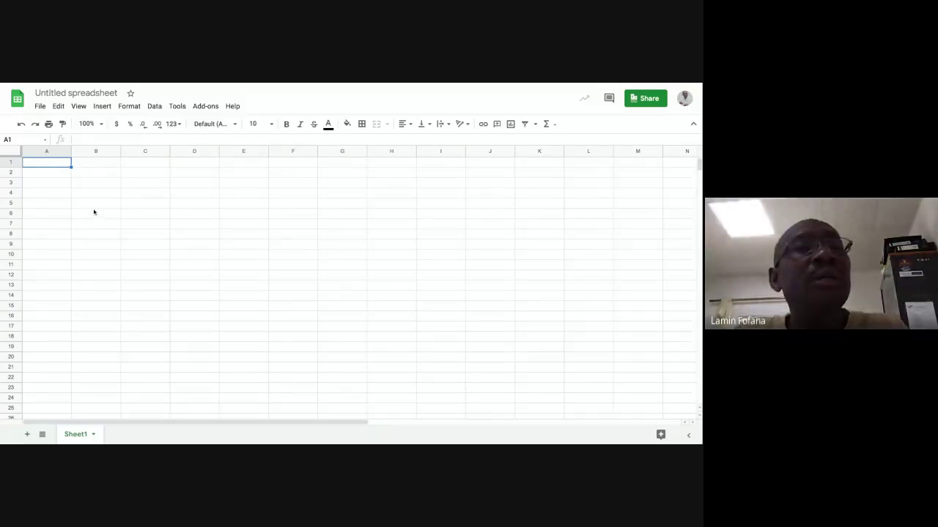
left_click(82, 175)
left_click(49, 162)
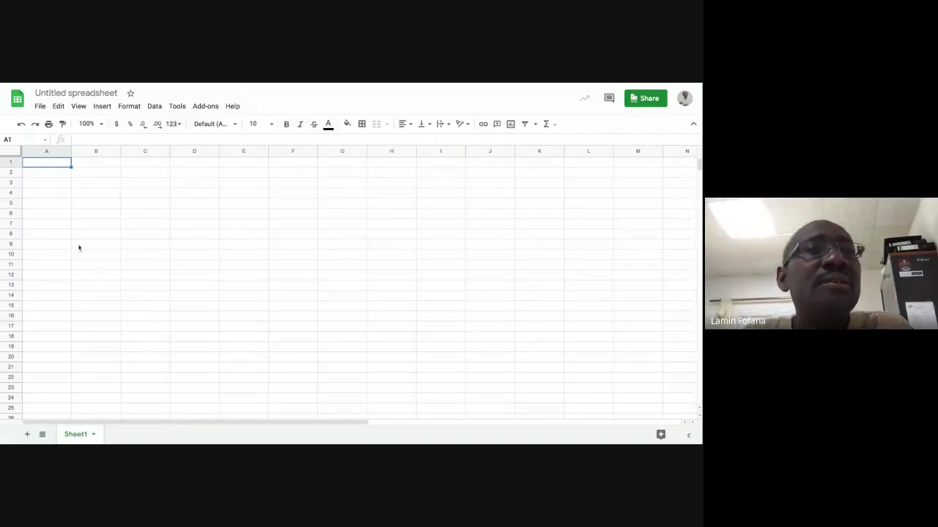
- Set the spreadsheet's zoom level to 150%
left_click(101, 124)
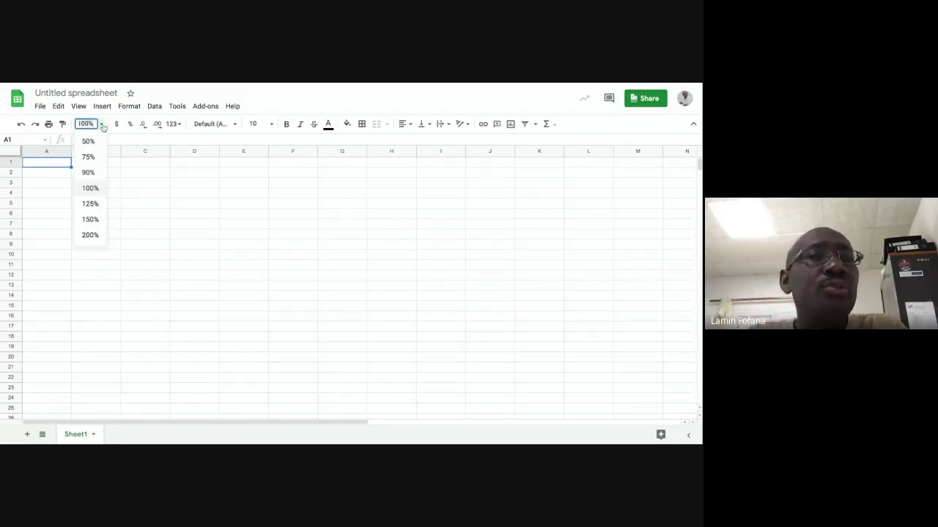
left_click(93, 219)
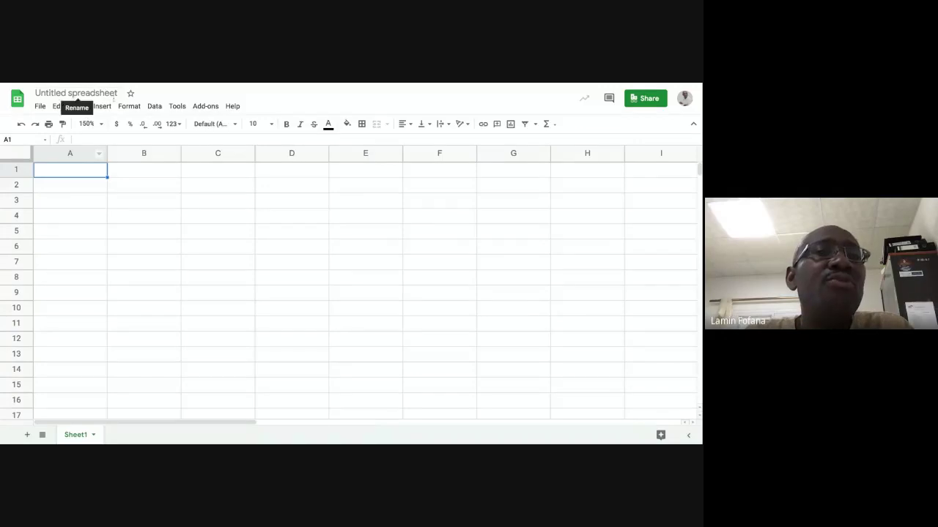
- Rename the untitled spreadsheet as "MA3 Feb 21 practicals LF"
left_click(77, 93)
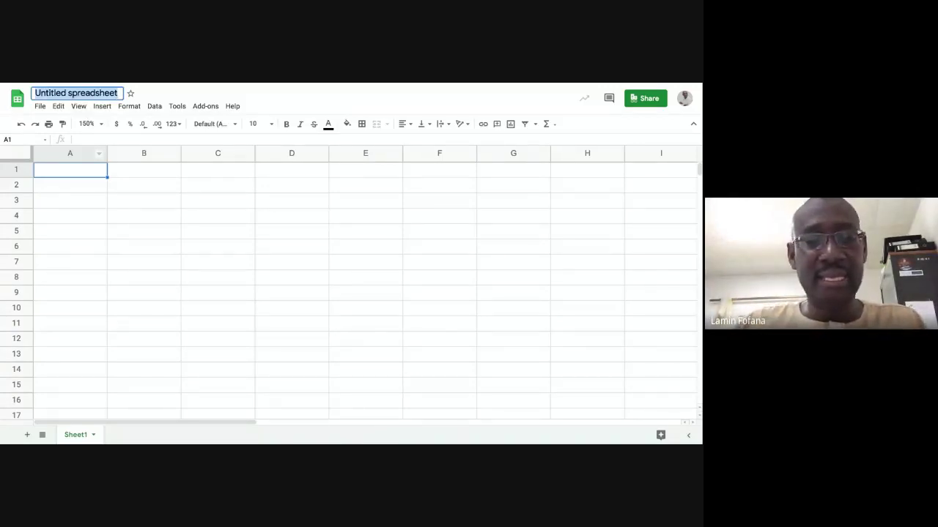
type("M")
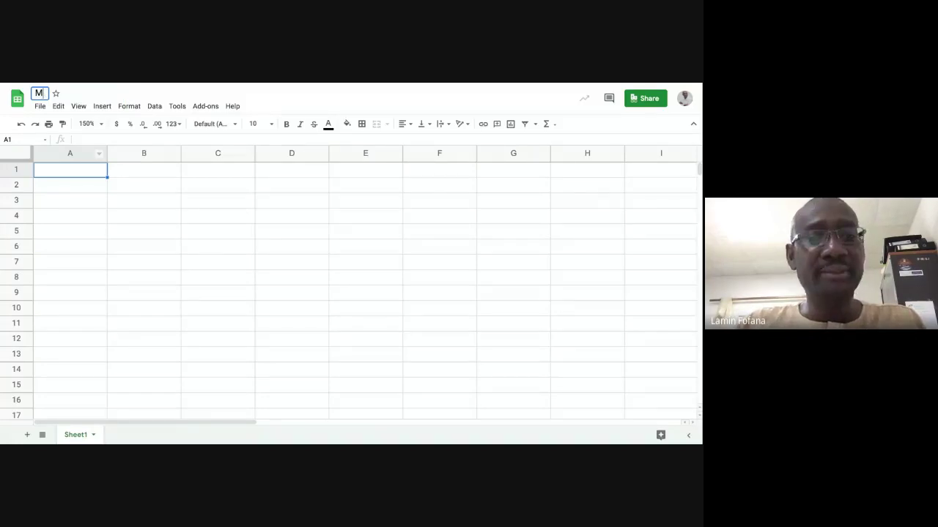
type("A3")
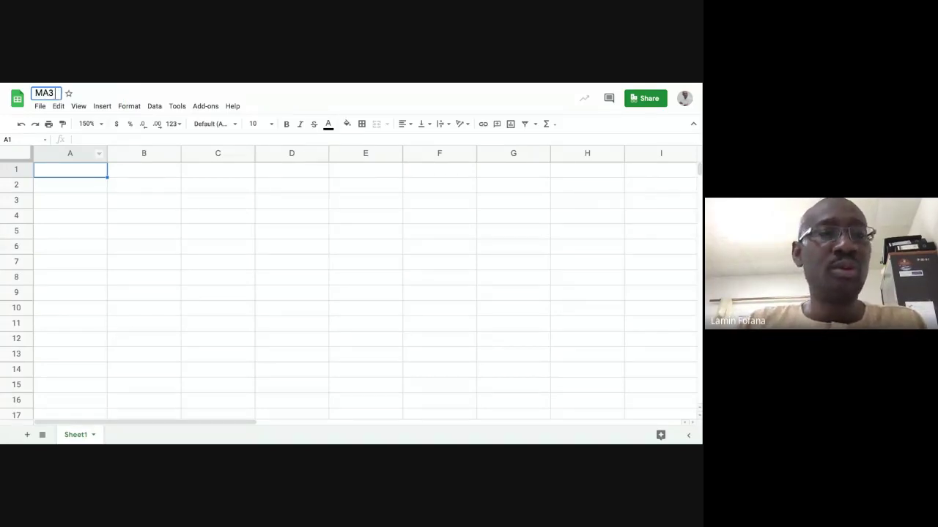
type(" Fe")
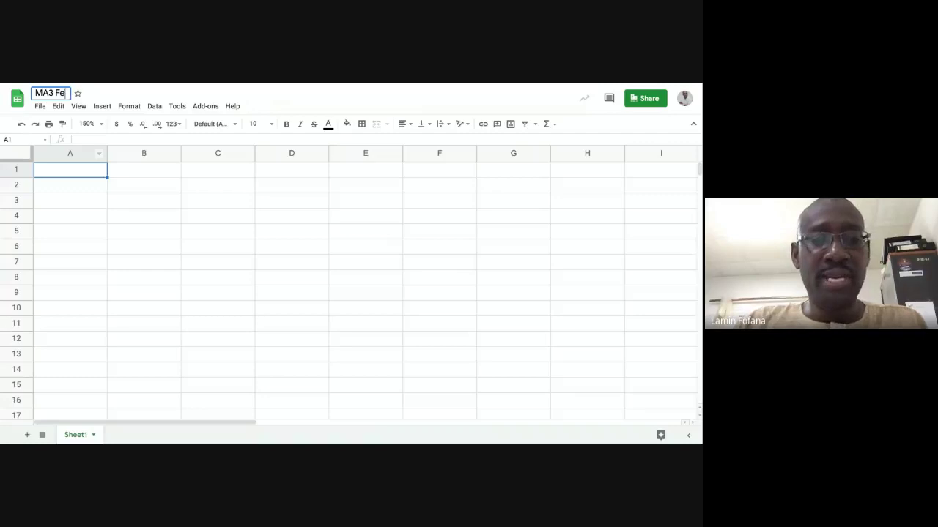
type("b 21")
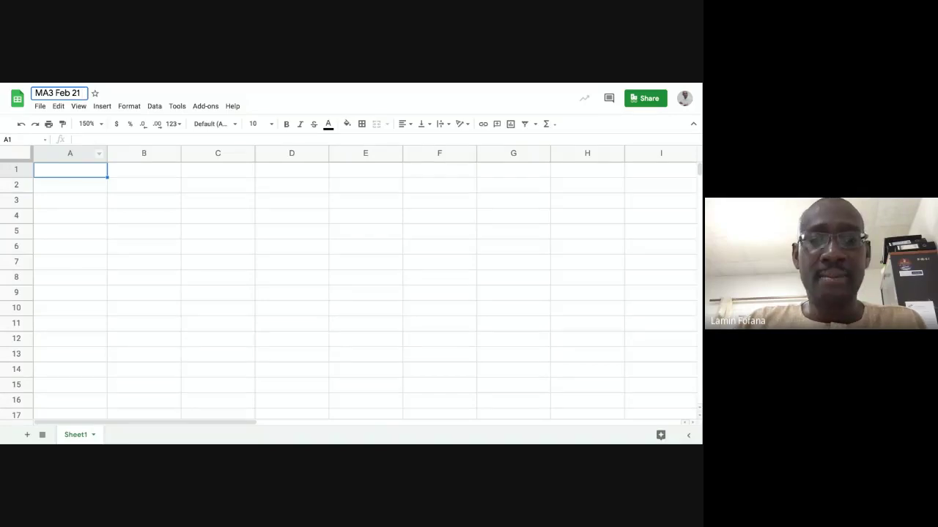
type(" p")
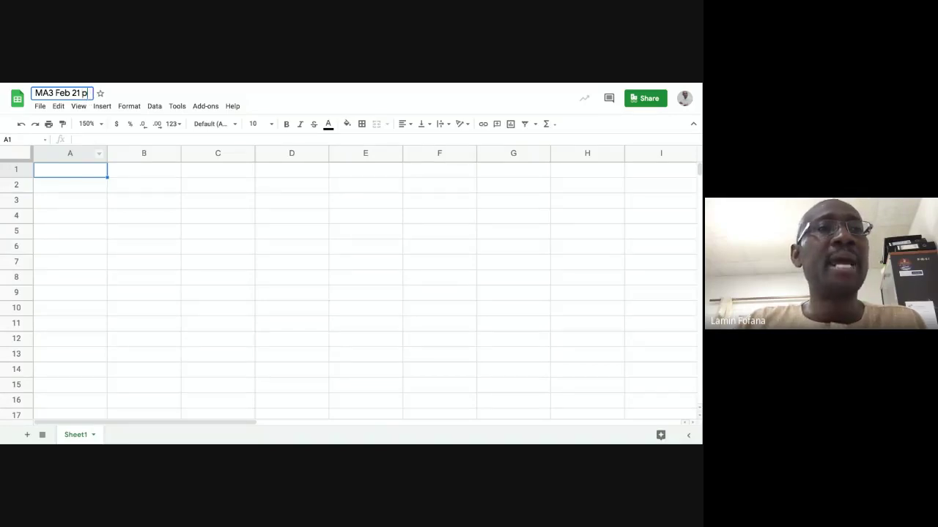
type("racti")
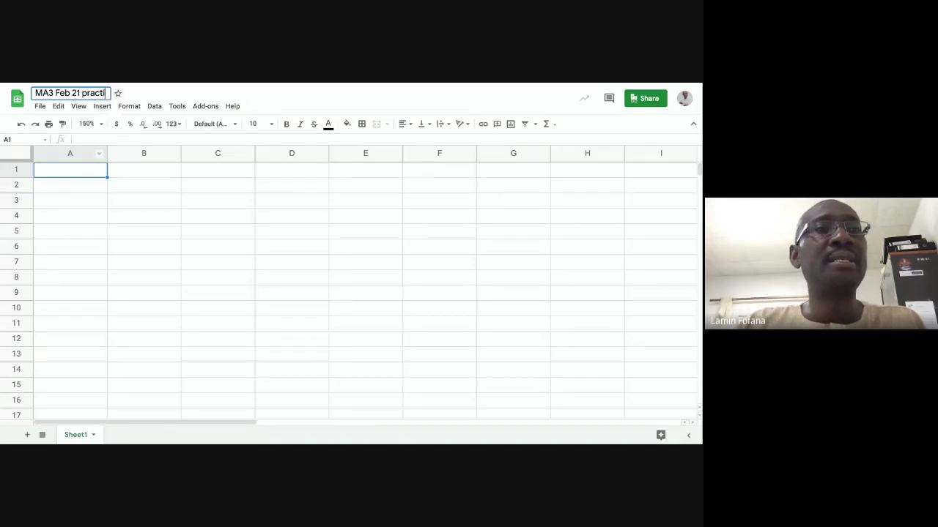
type("cals")
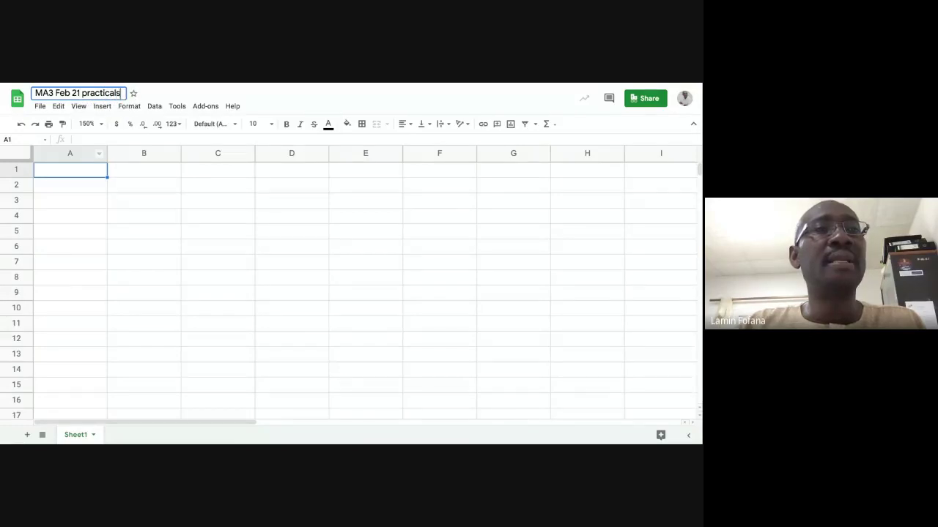
left_click(137, 175)
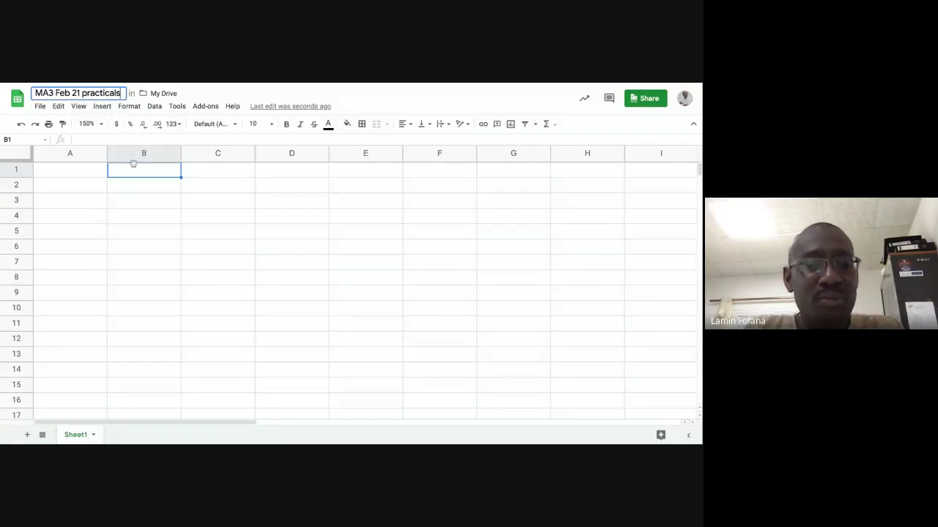
type("LF")
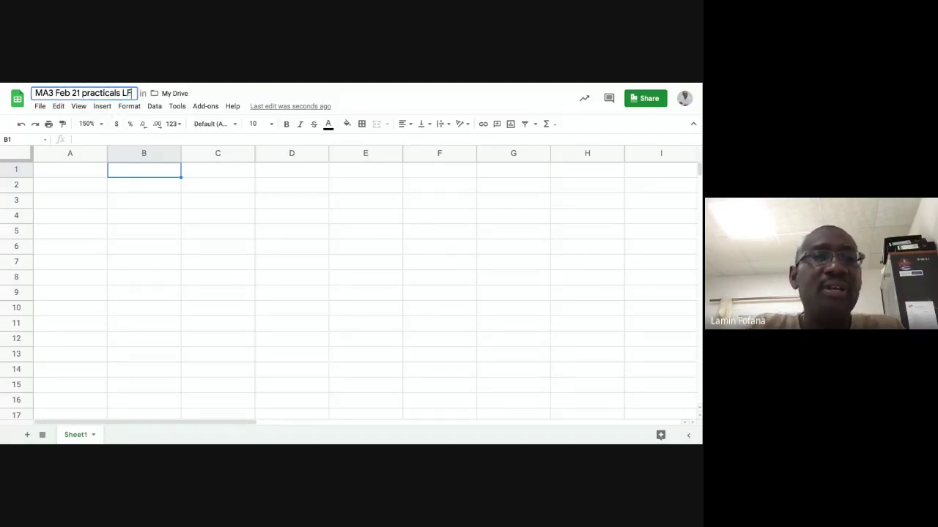
left_click(116, 222)
left_click(89, 171)
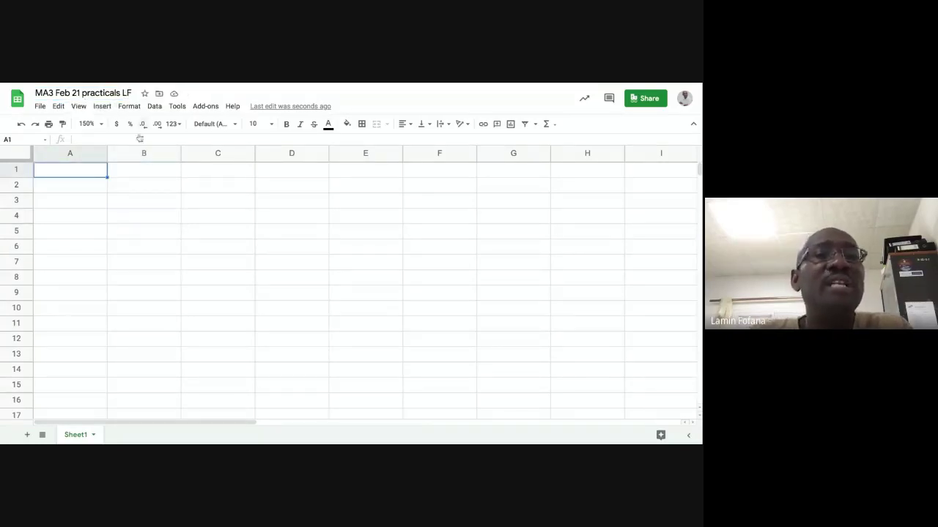
left_click(128, 176)
left_click(81, 172)
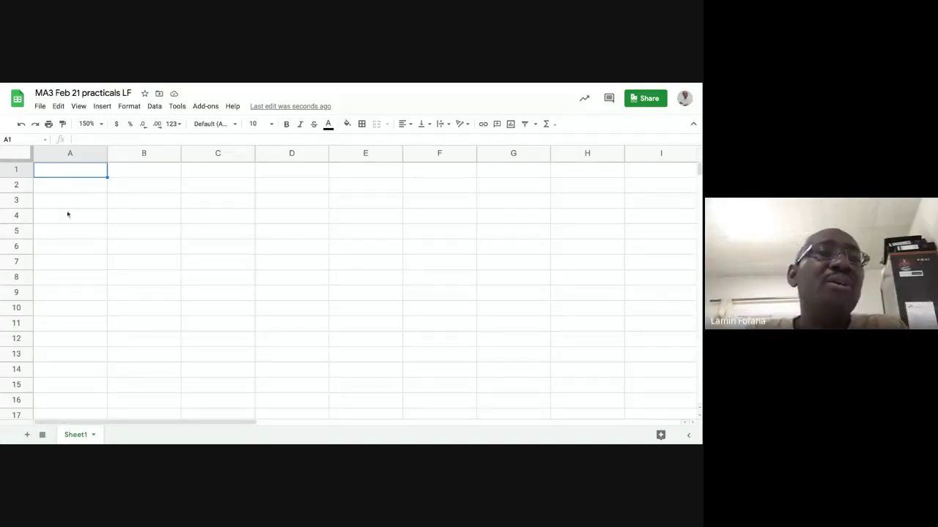
left_click(141, 176)
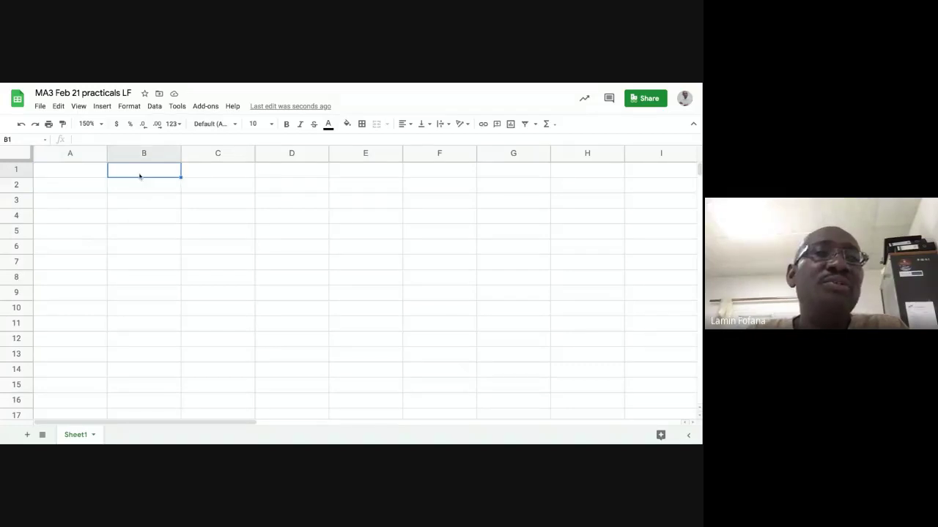
left_click(203, 174)
left_click(143, 173)
left_click(65, 183)
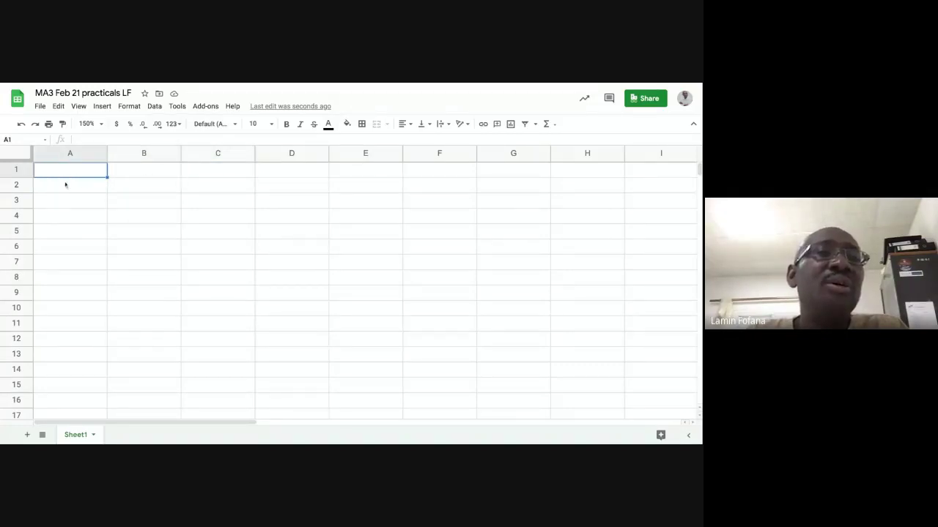
left_click(132, 174)
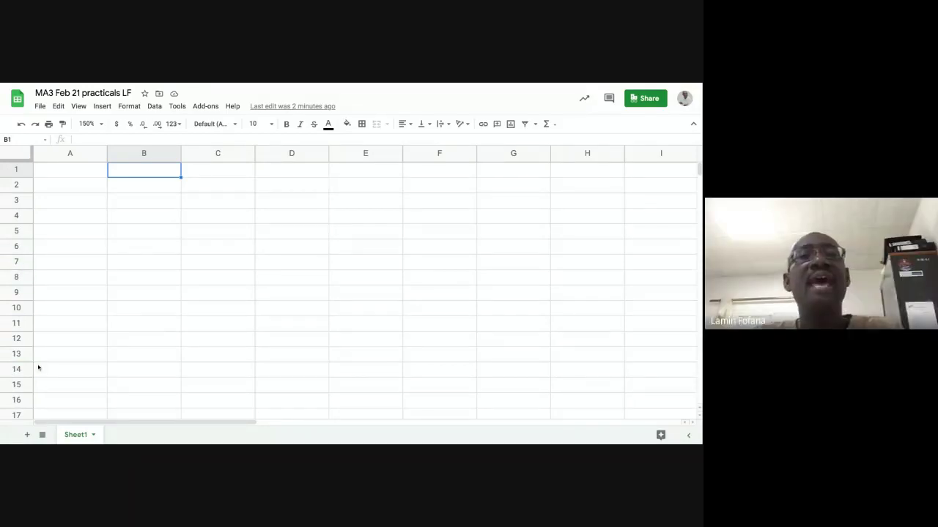
left_click(201, 234)
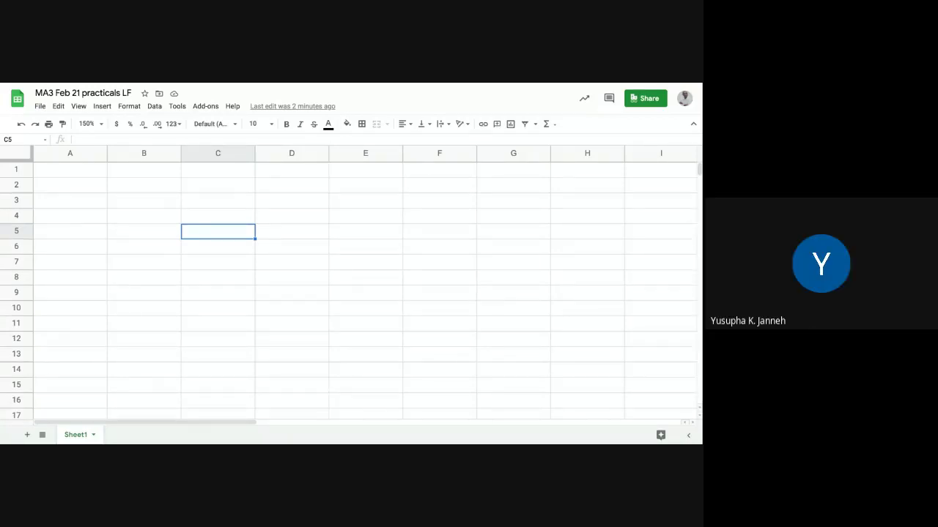
left_click(203, 253)
left_click(205, 217)
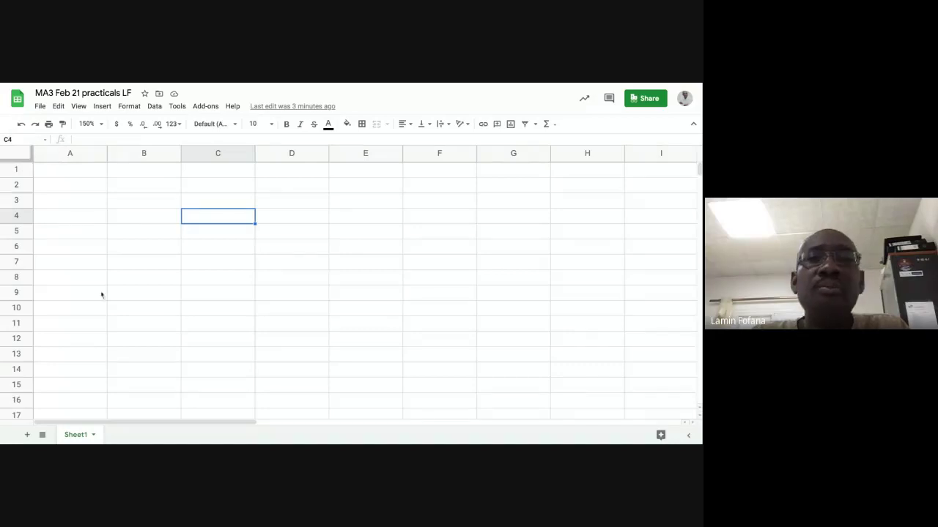
left_click(576, 311)
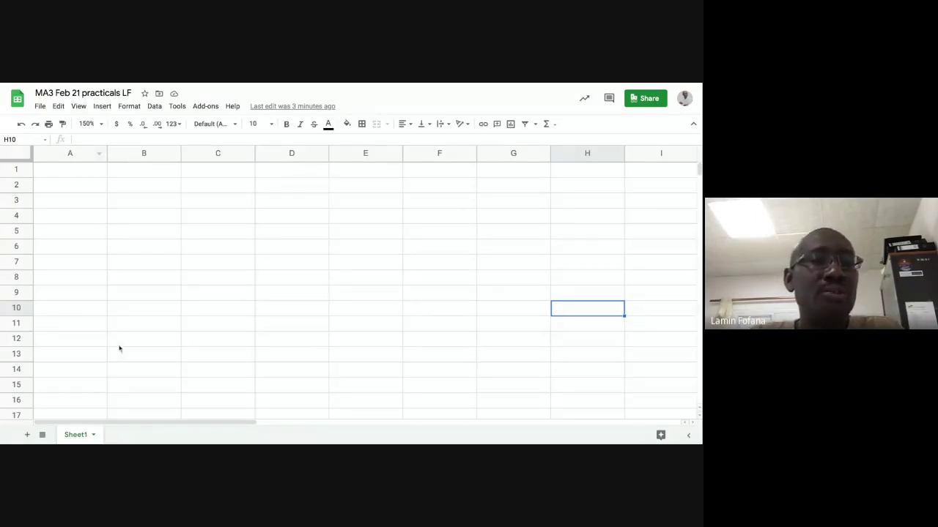
left_click(137, 236)
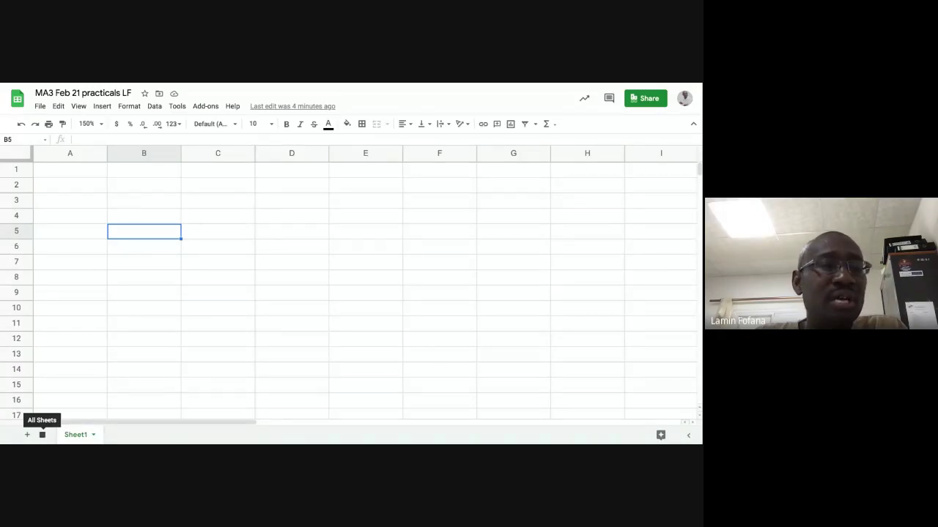
- Add three new blank sheets to the workbook after Sheet1
left_click(27, 435)
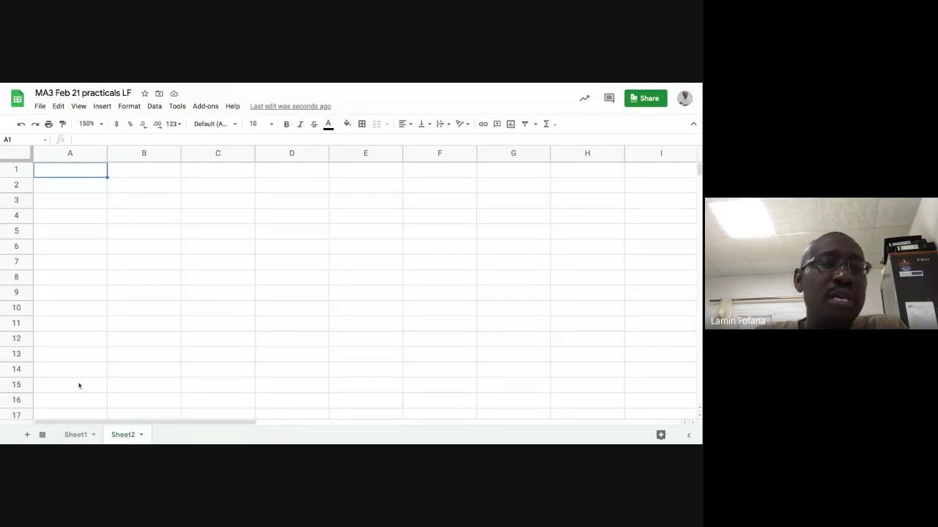
left_click(27, 435)
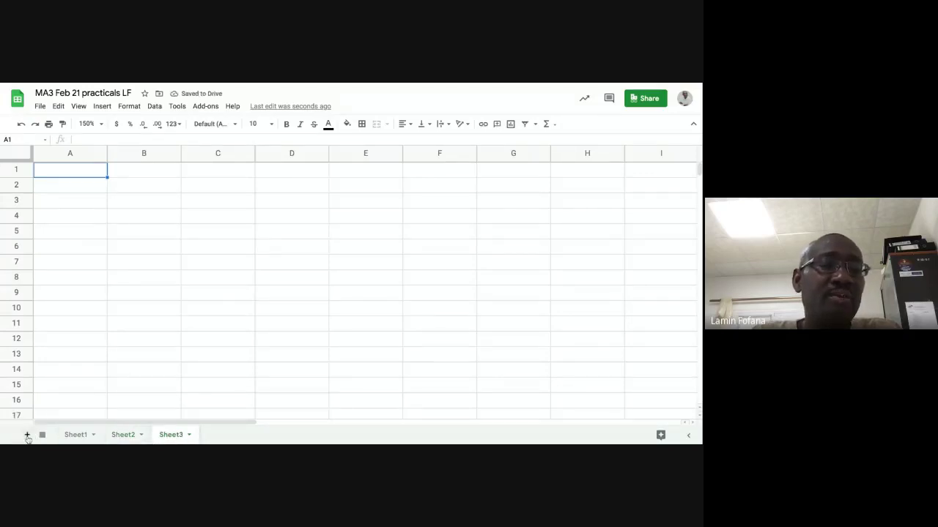
left_click(27, 435)
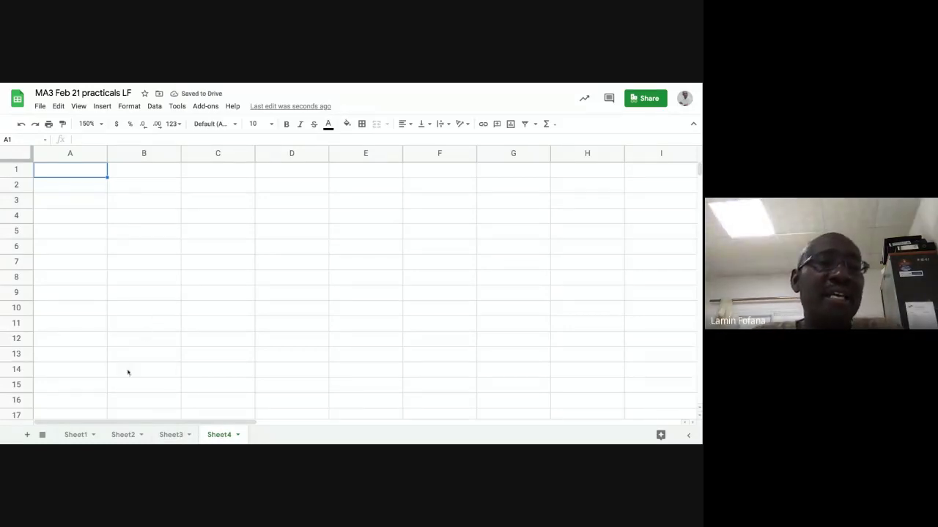
- Switch between Sheet1, Sheet2, Sheet3 and Sheet4 to look over the workbook's separate sheets and their cells
left_click(77, 435)
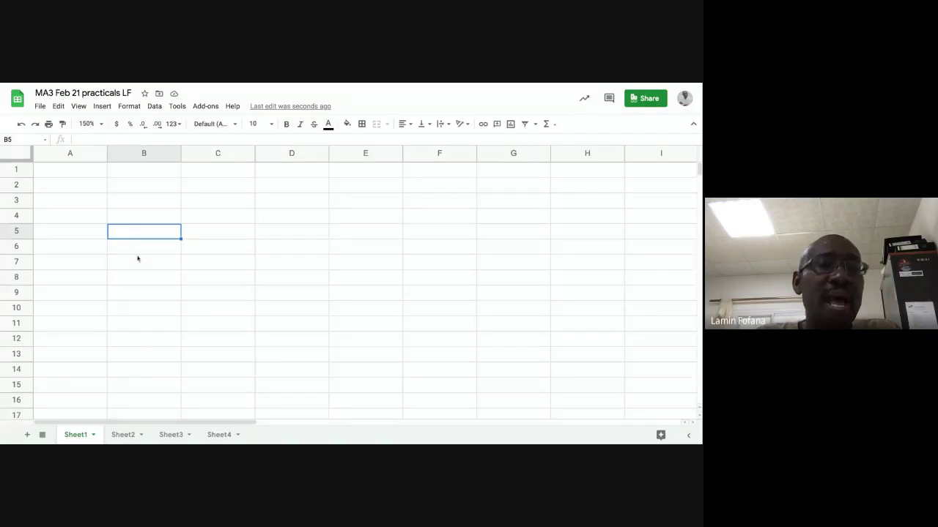
left_click(78, 200)
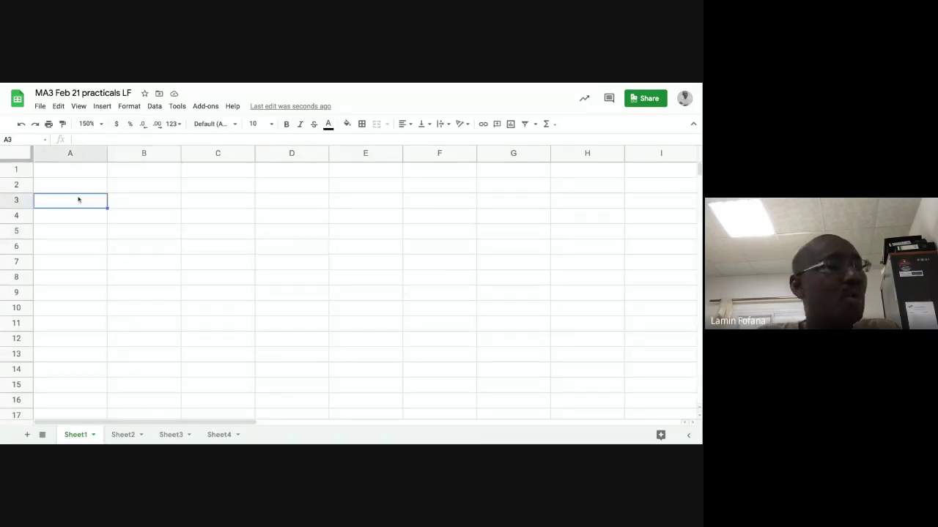
left_click(122, 435)
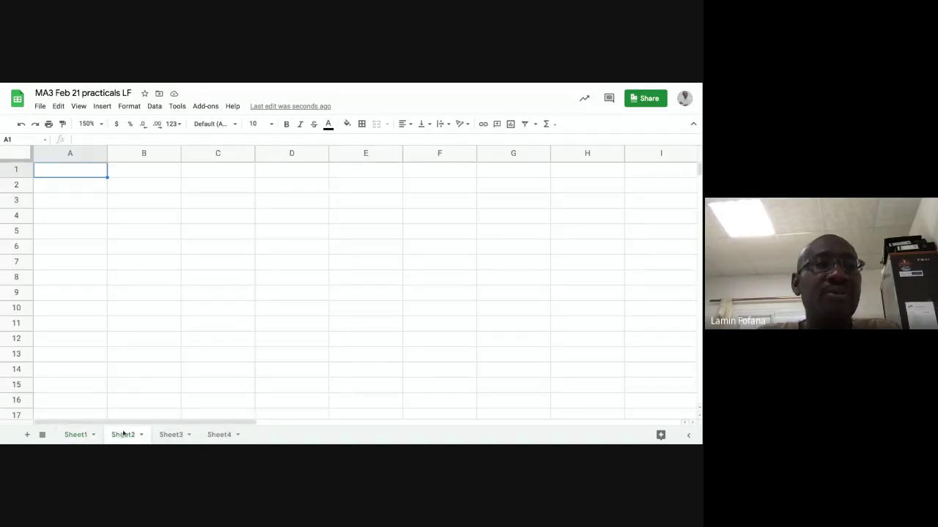
left_click(167, 437)
left_click(220, 437)
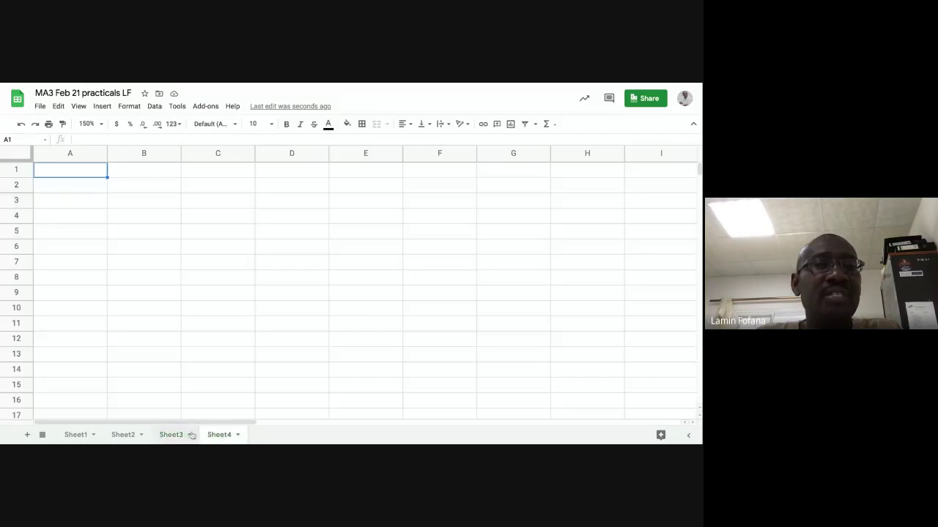
left_click(174, 437)
left_click(126, 190)
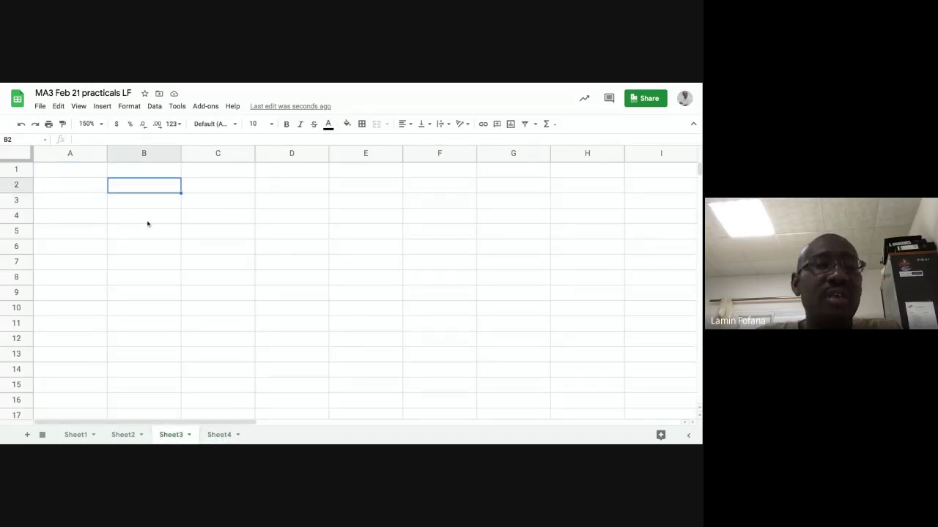
left_click(57, 189)
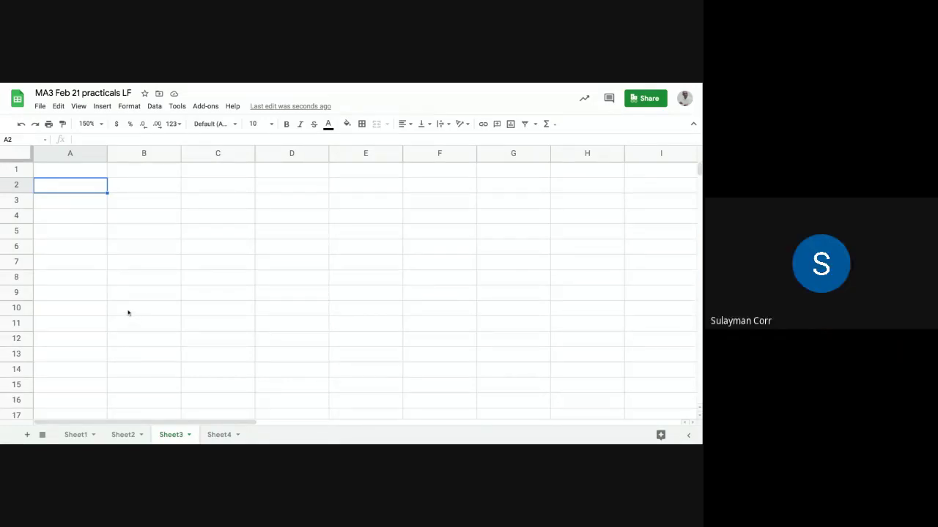
left_click(75, 434)
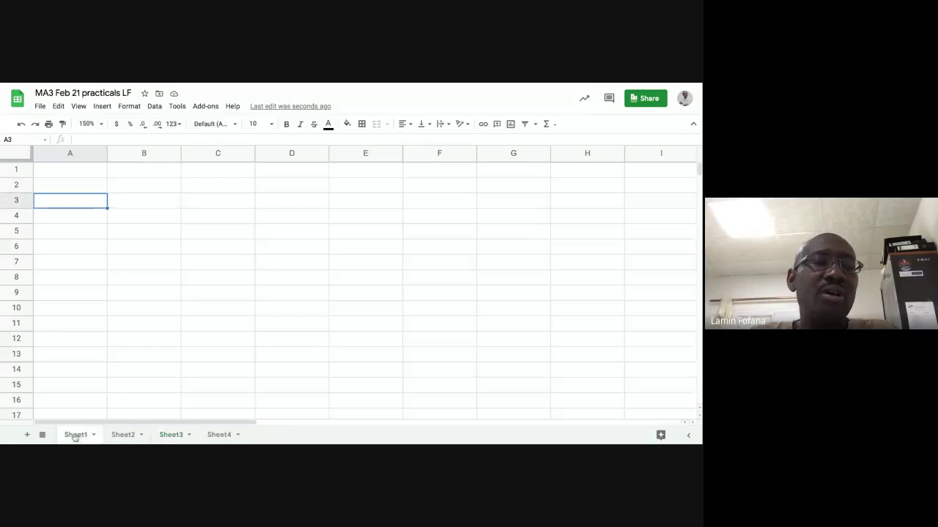
left_click(122, 435)
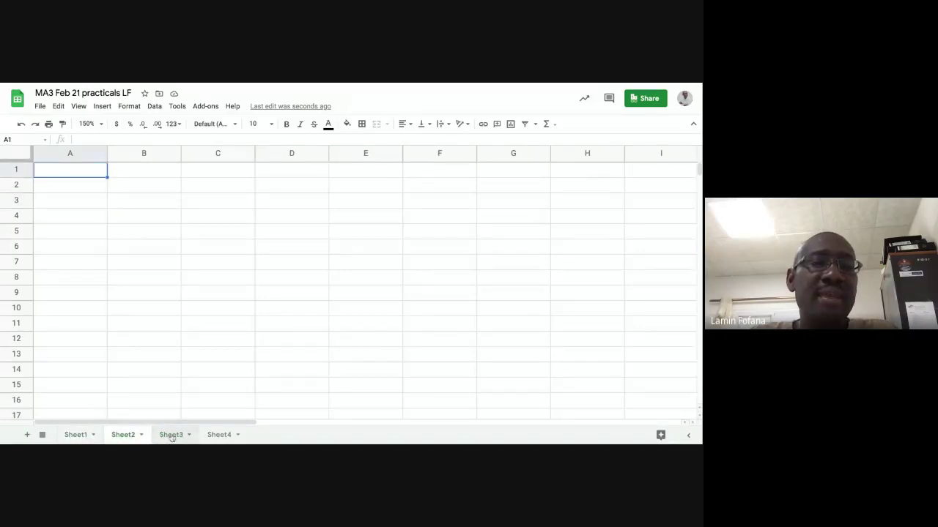
- Go back and forth through the four sheets to examine how each one is opened as a separate page
left_click(171, 435)
left_click(219, 435)
left_click(75, 435)
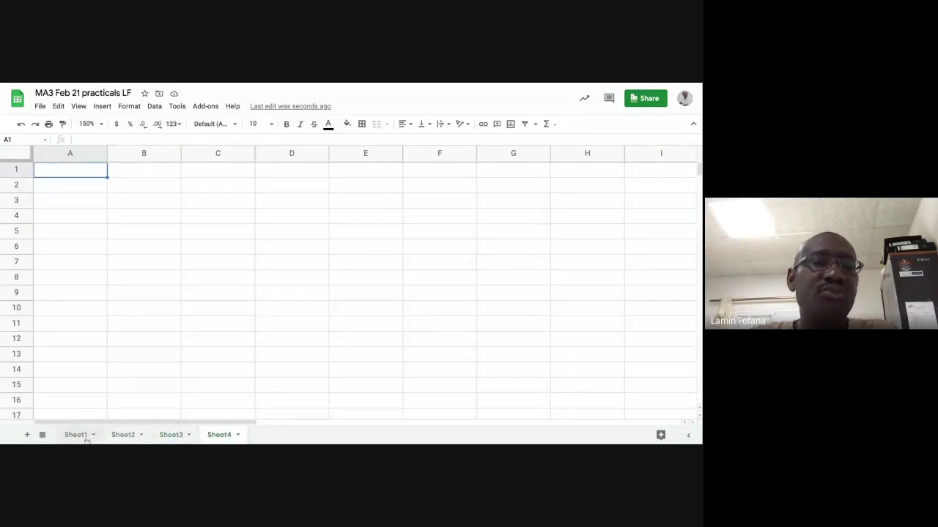
left_click(123, 435)
left_click(168, 435)
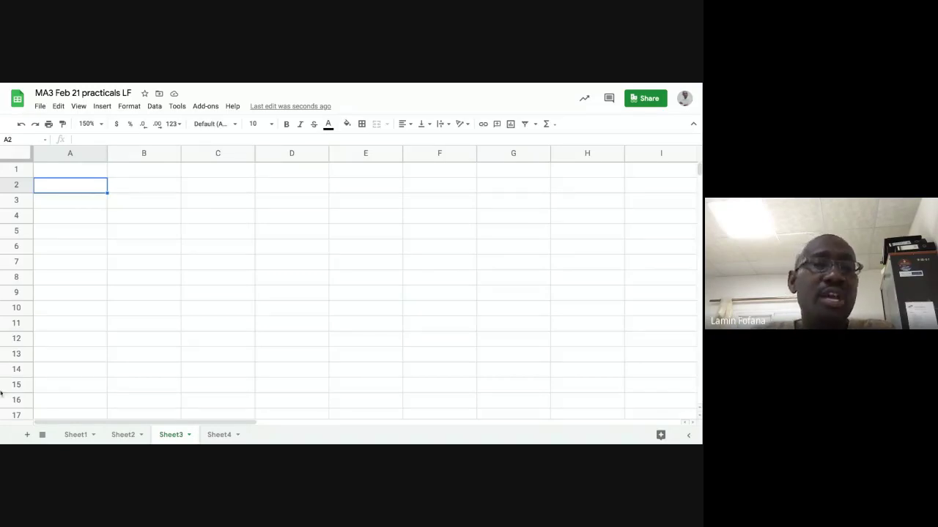
left_click(76, 435)
left_click(122, 435)
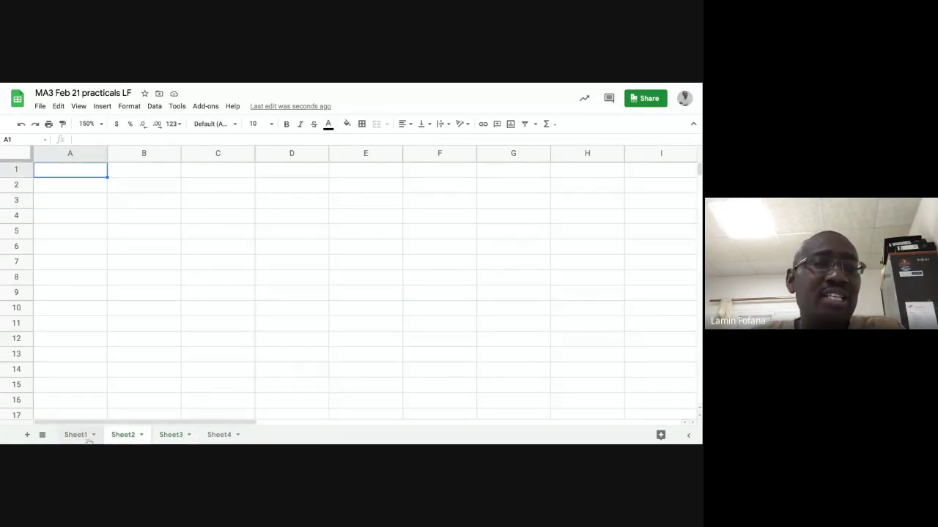
left_click(79, 435)
left_click(121, 435)
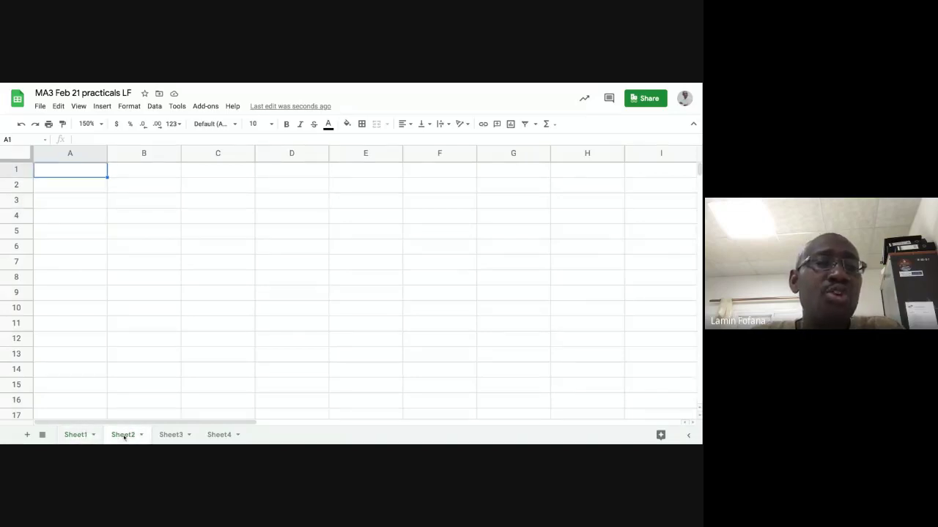
left_click(220, 435)
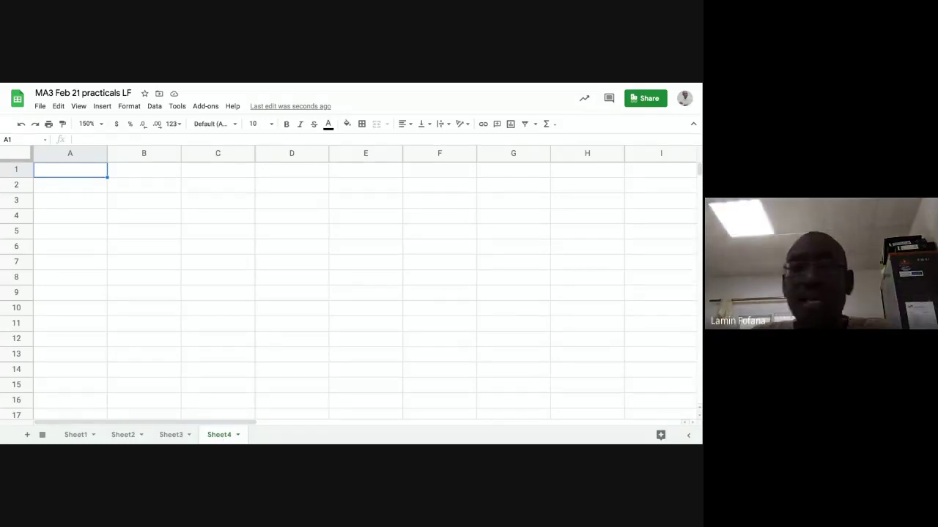
double_click(76, 436)
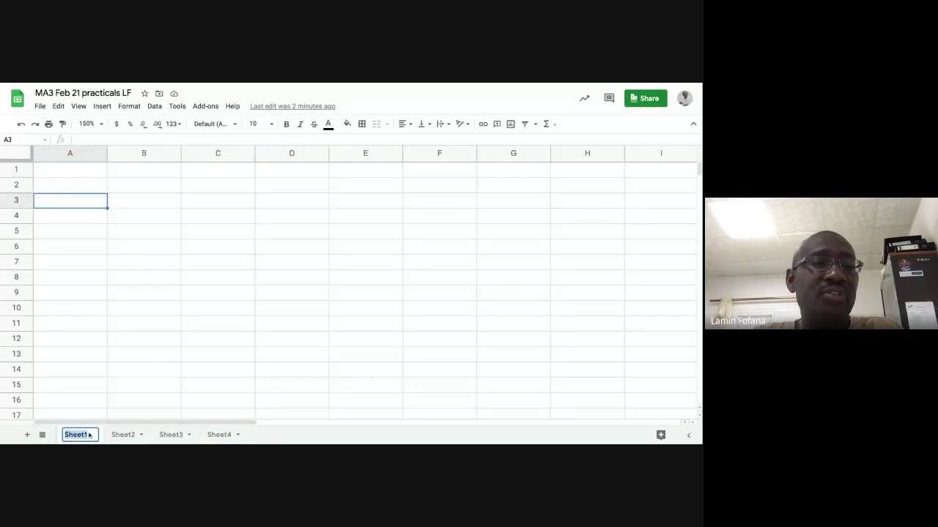
left_click(103, 376)
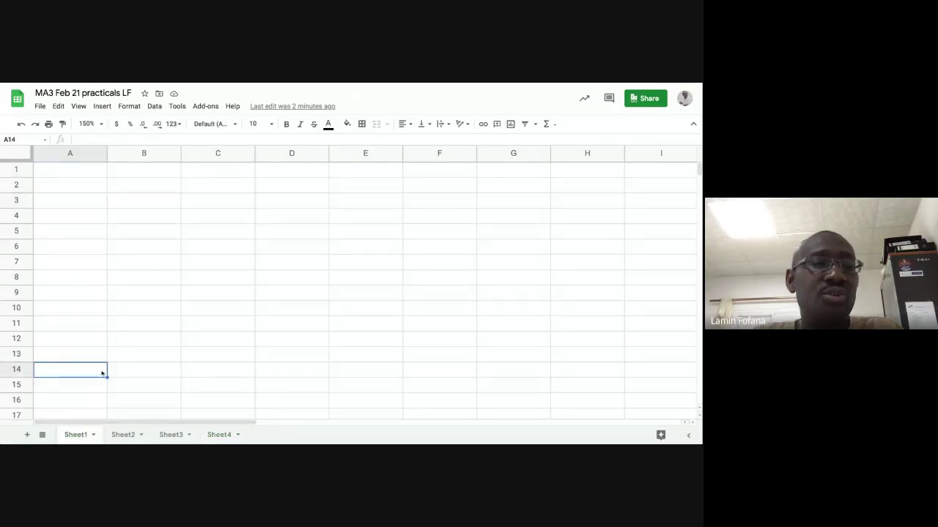
left_click(94, 435)
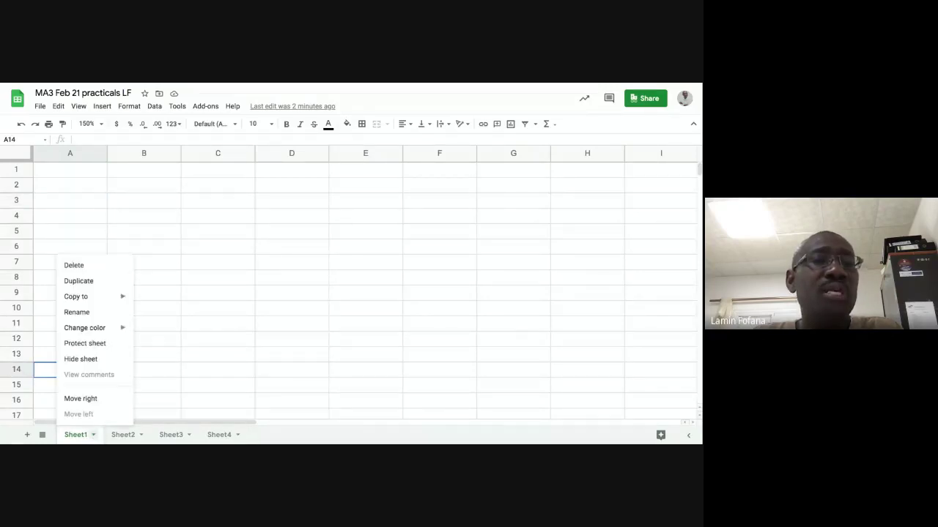
left_click(79, 313)
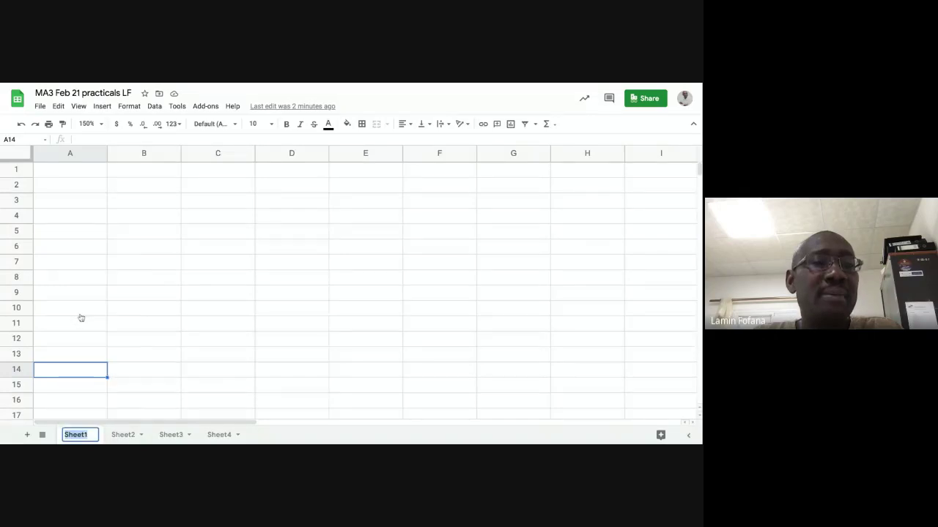
left_click(152, 384)
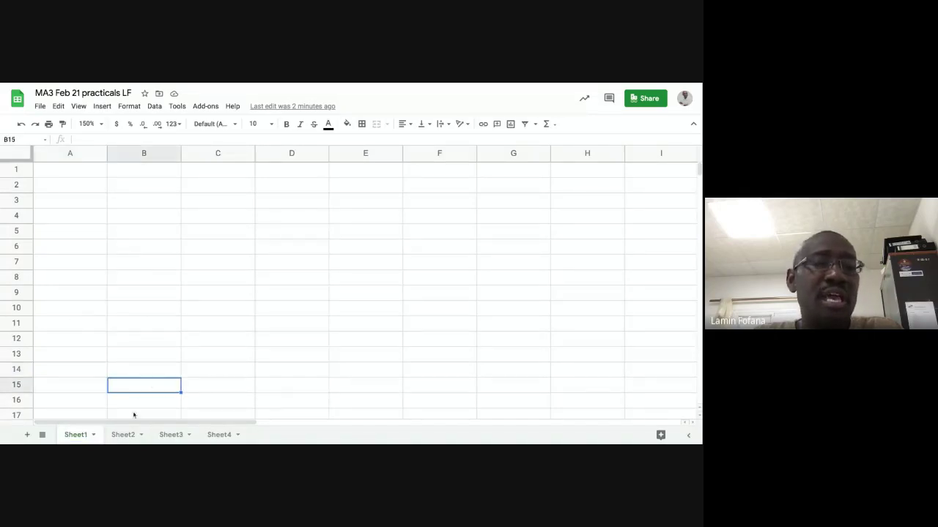
double_click(77, 435)
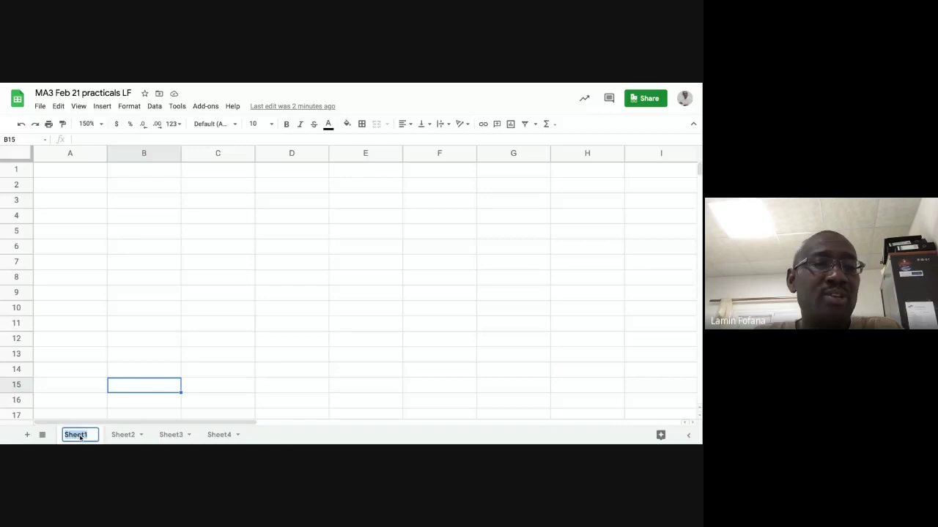
left_click(100, 361)
- Rename Sheet1 as "Income statement"
left_click(93, 434)
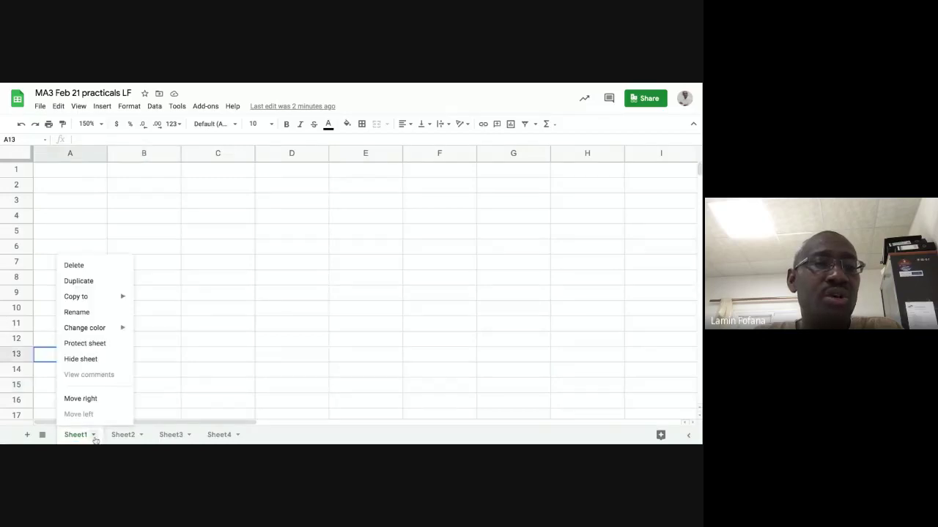
left_click(78, 312)
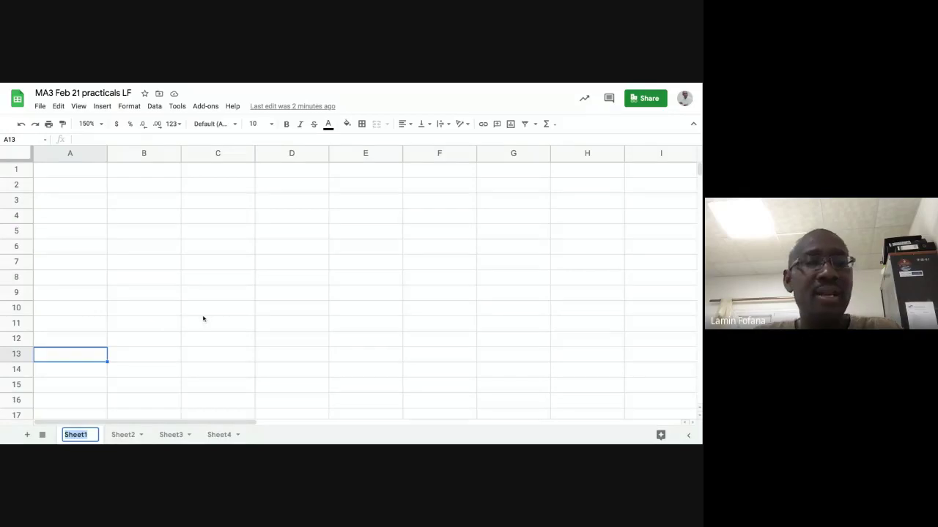
key("BackSpace")
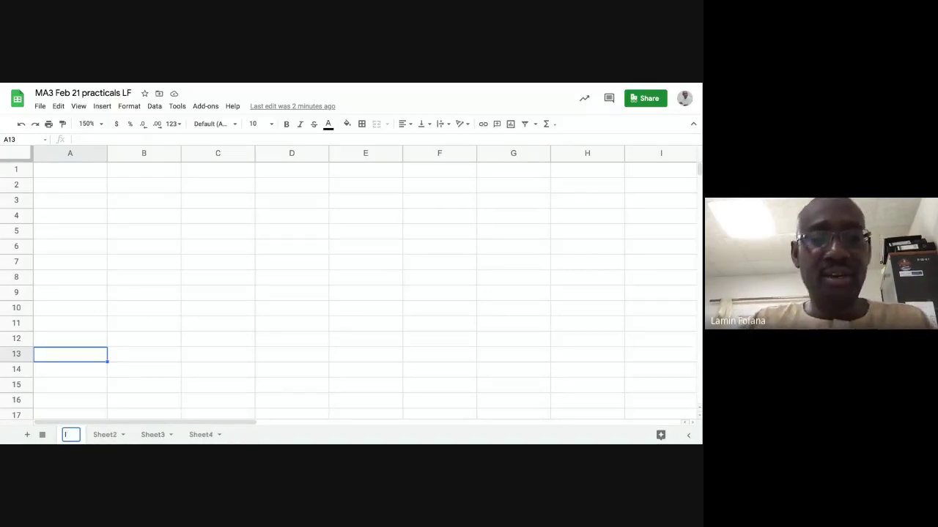
type("IN")
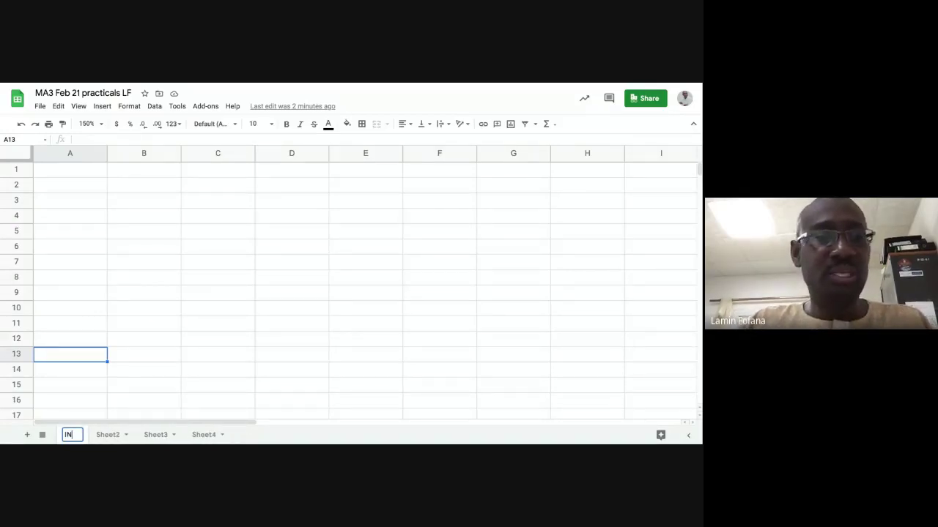
key("BackSpace")
key("BackSpace")
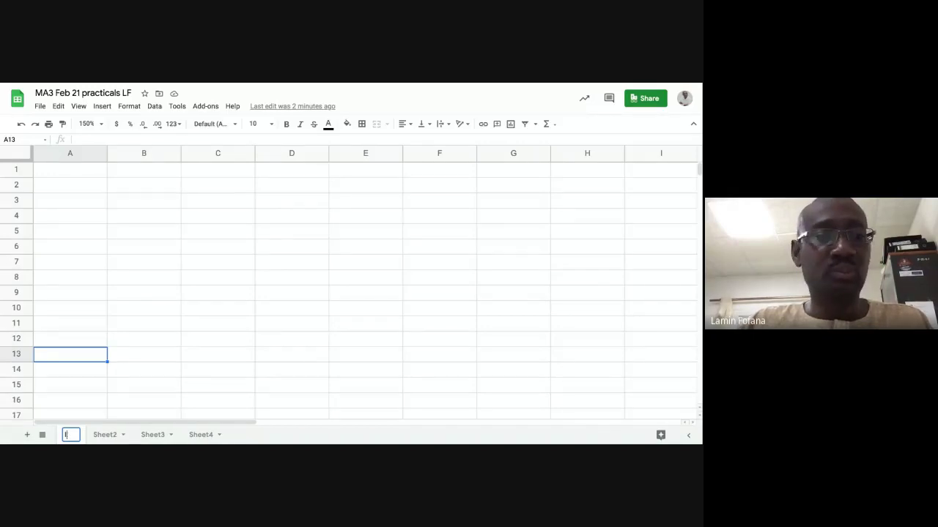
type("Income ")
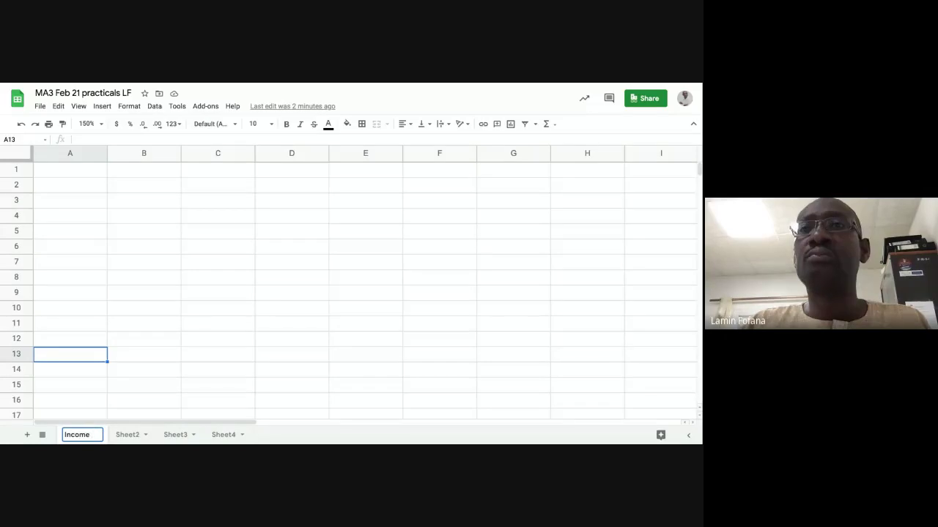
type("state")
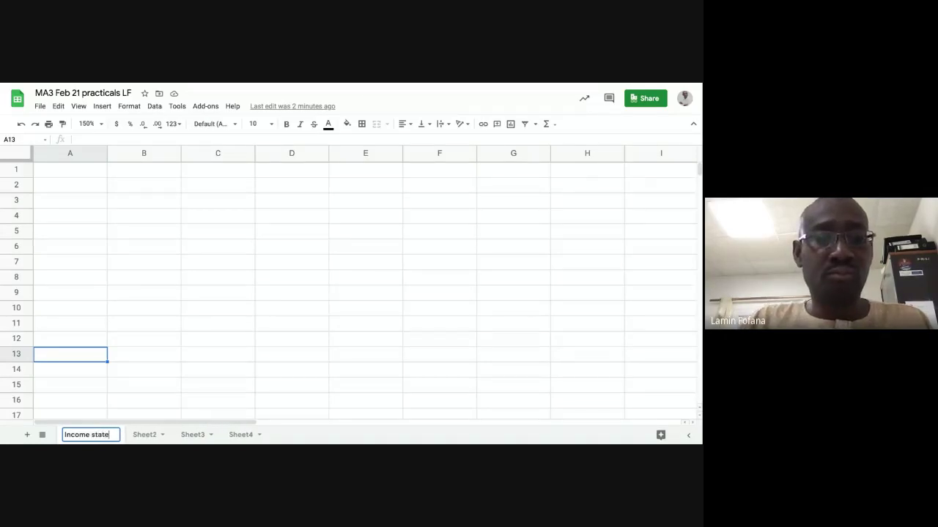
type("ment")
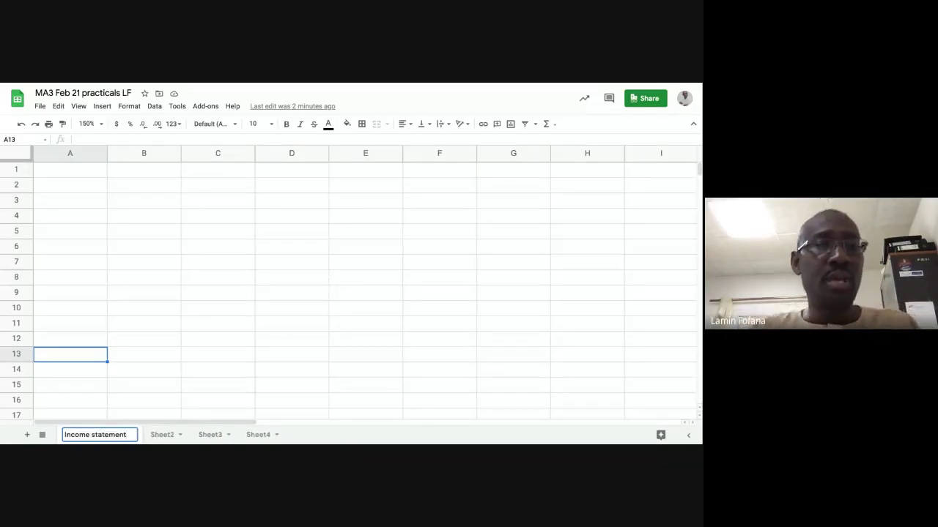
left_click(171, 246)
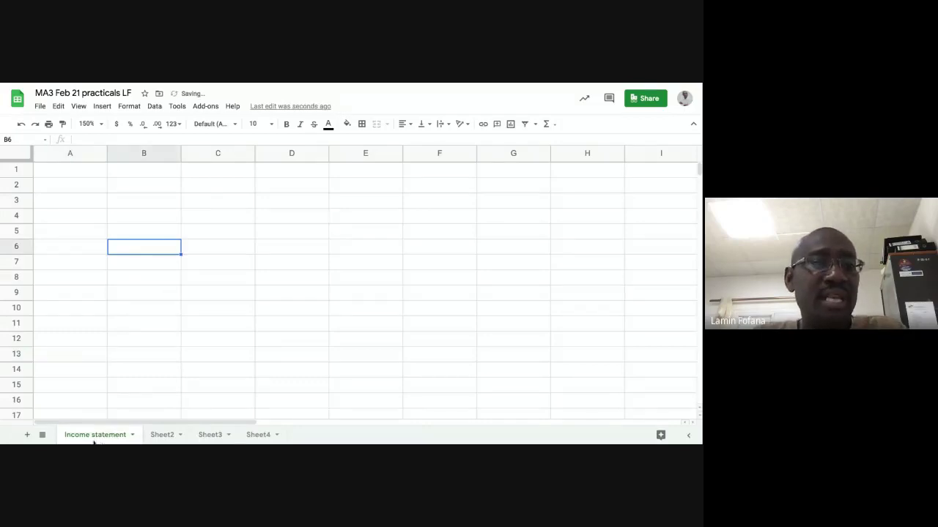
- Rename Sheet2 as "Balance sheet"
double_click(164, 436)
type("B")
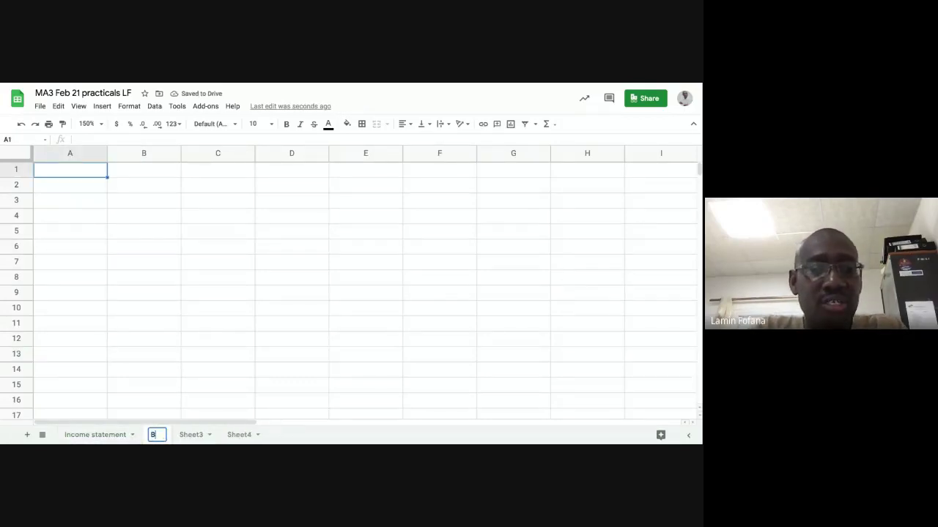
type("alance sheet")
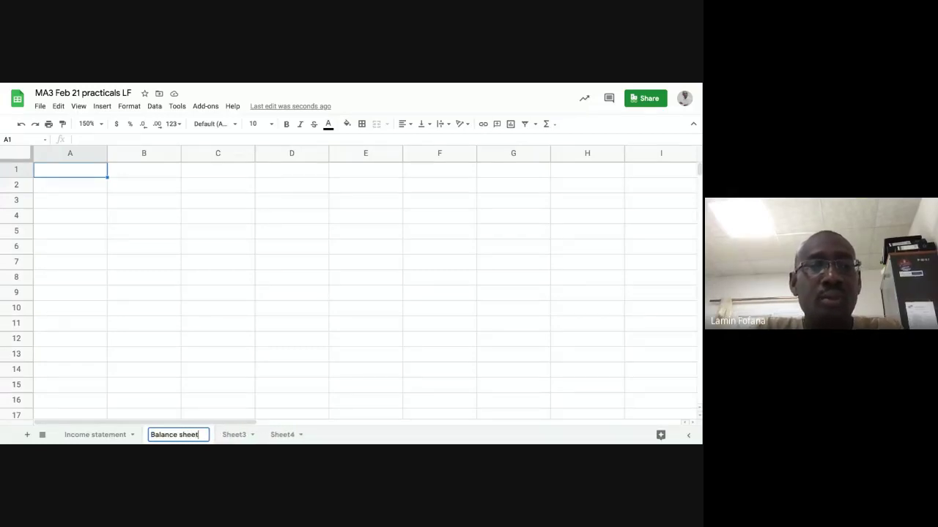
left_click(178, 189)
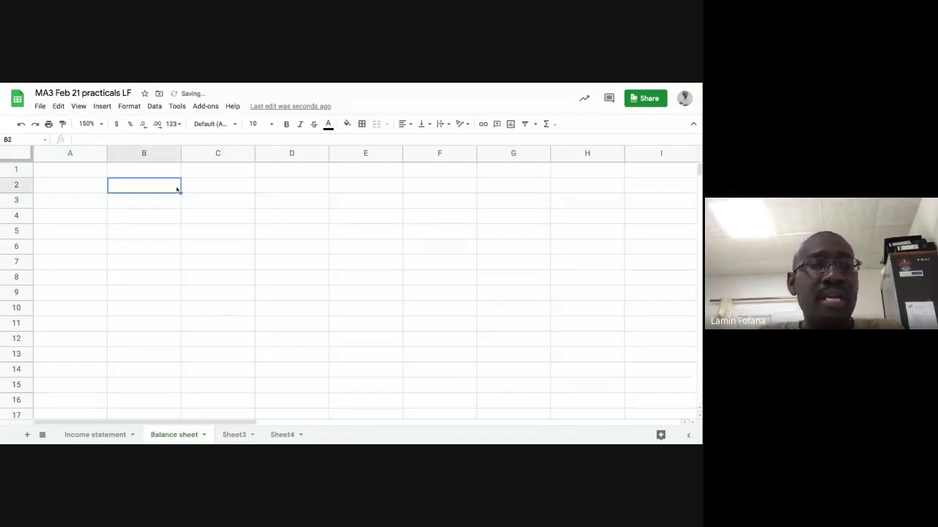
- Change the tab color of the Income statement sheet to dark green
left_click(131, 436)
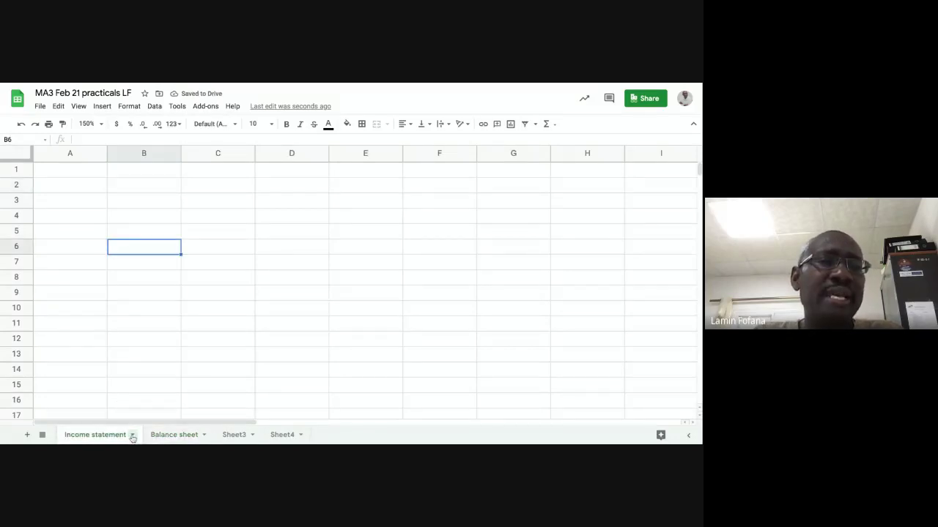
left_click(183, 435)
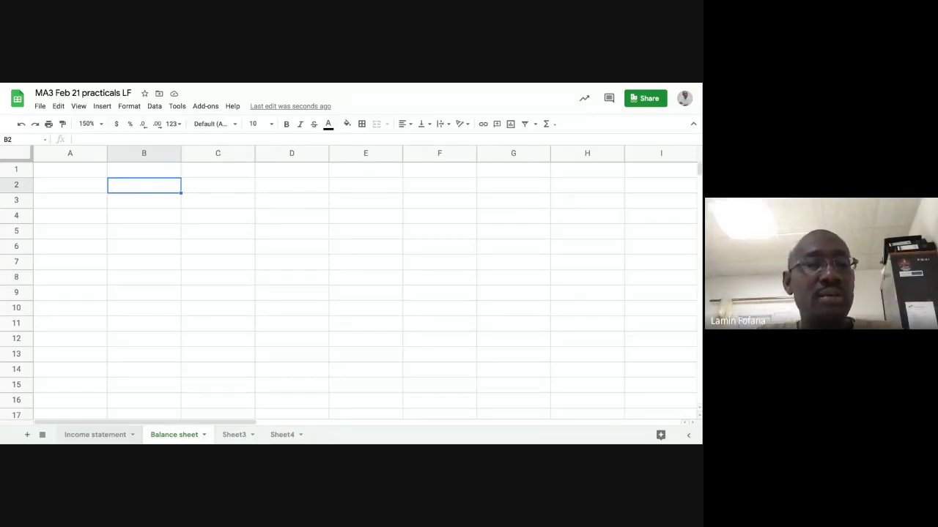
left_click(133, 437)
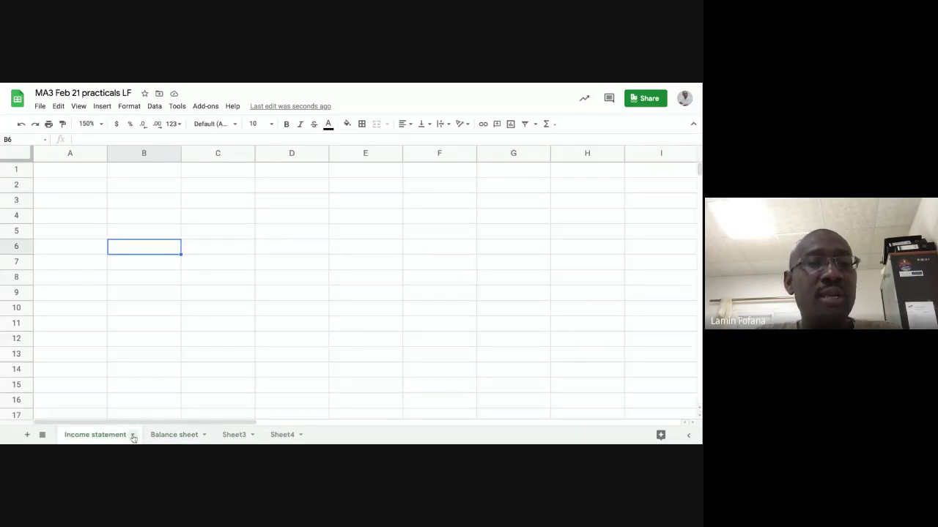
left_click(133, 437)
mouse_move(85, 331)
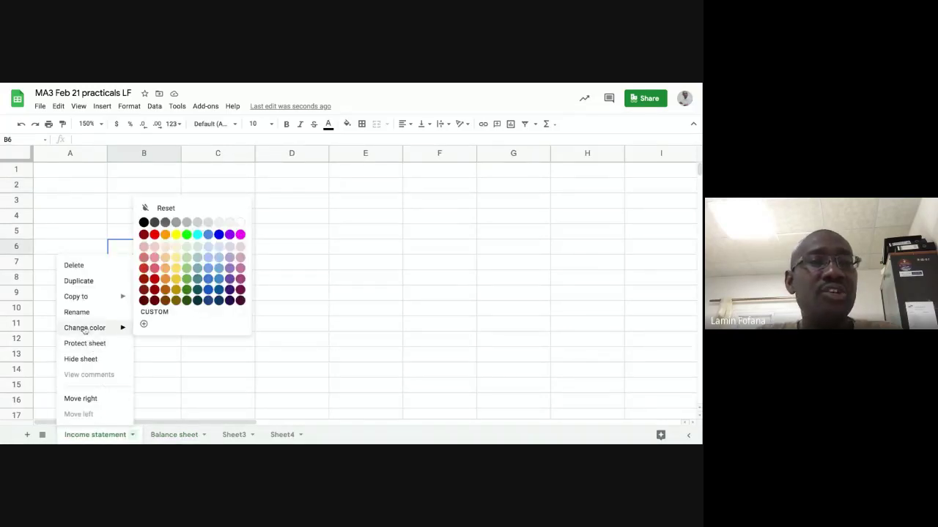
left_click(187, 293)
left_click(183, 370)
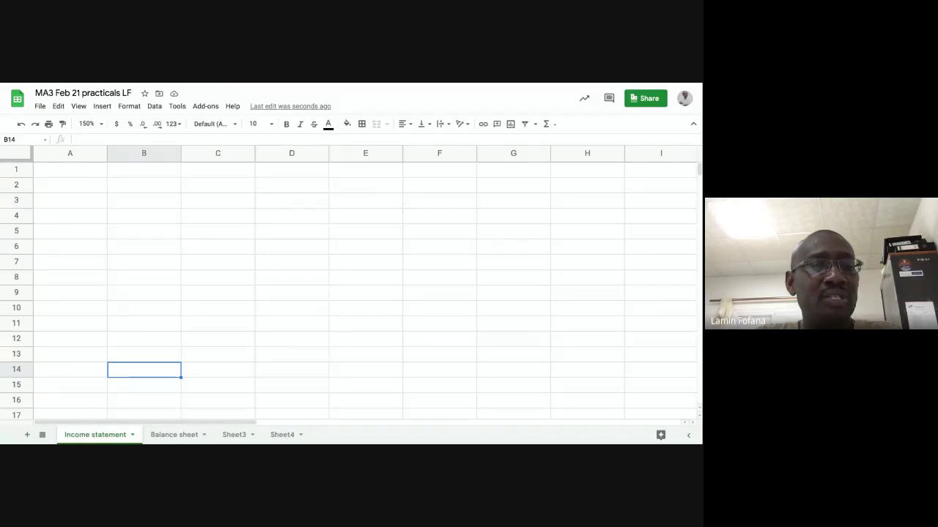
- Change the tab color of the Balance sheet to blue
left_click(206, 437)
left_click(205, 435)
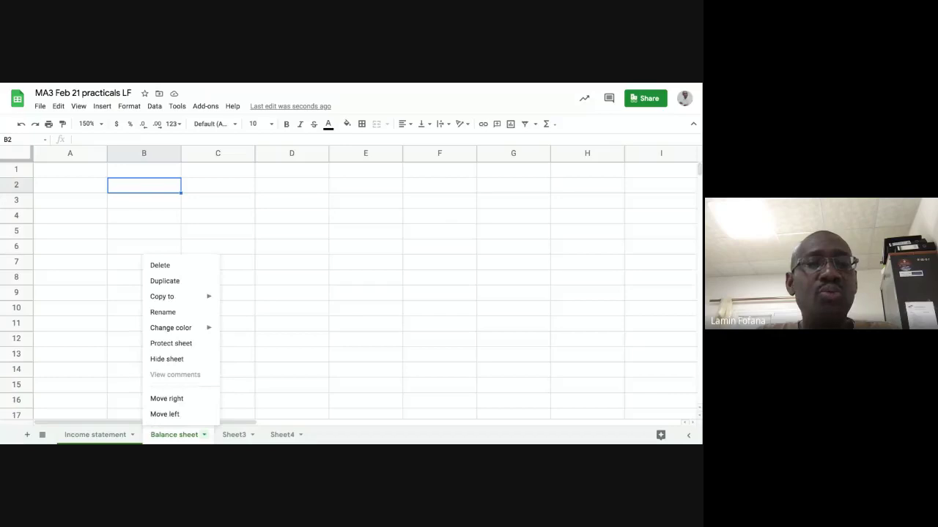
mouse_move(194, 329)
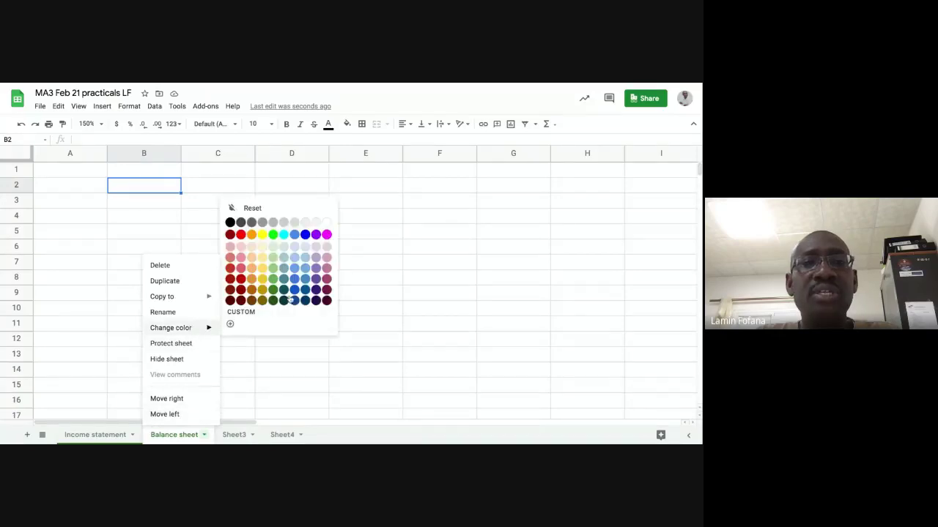
left_click(305, 235)
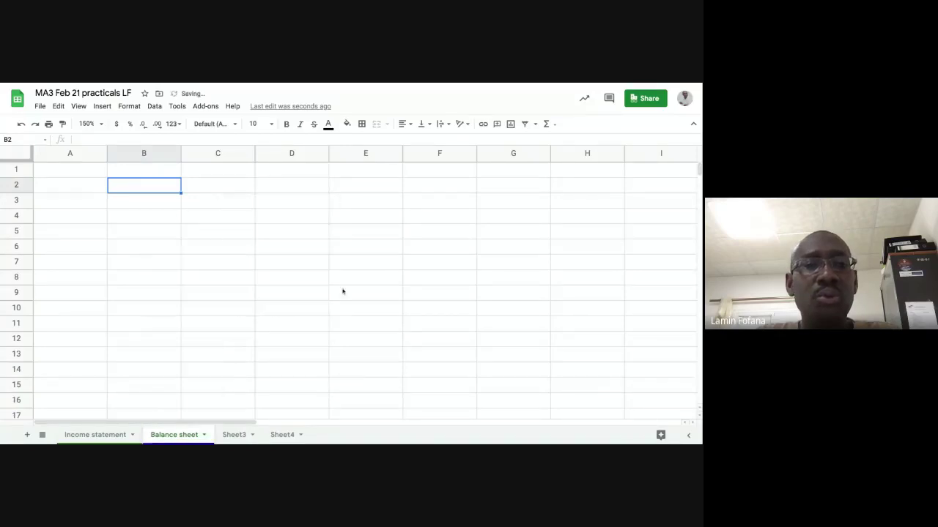
left_click(373, 309)
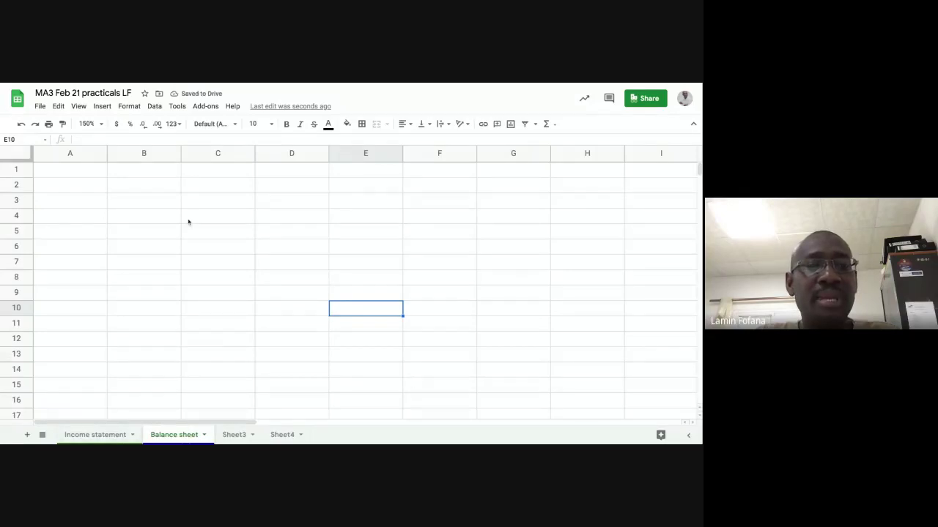
- Duplicate the Balance sheet within the same workbook
left_click(197, 174)
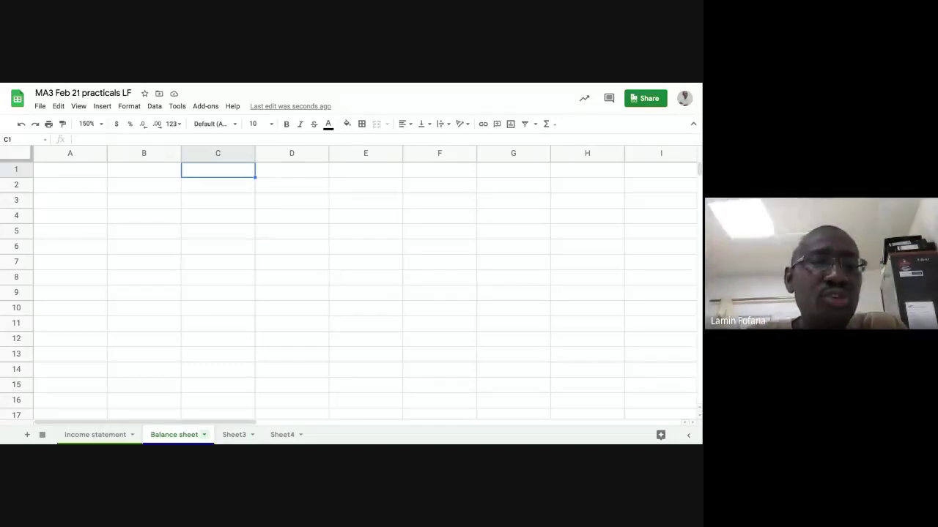
left_click(205, 435)
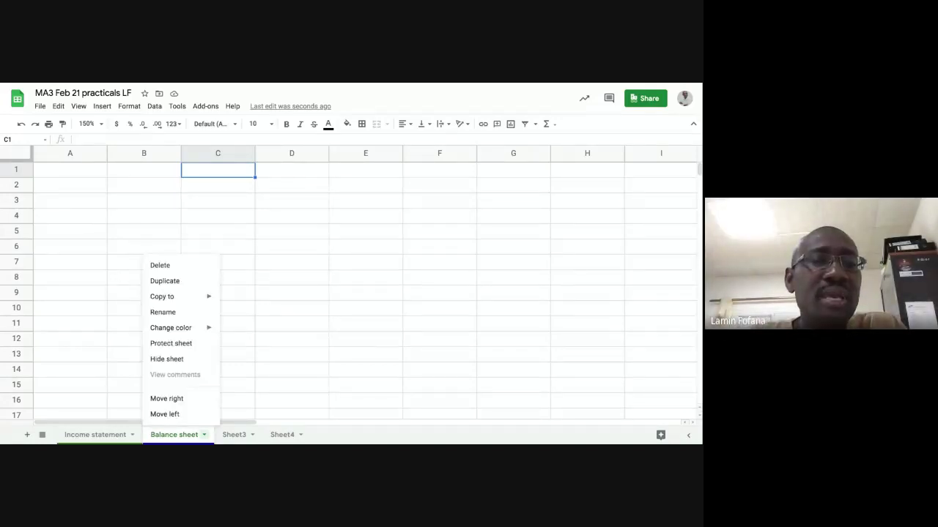
left_click(163, 282)
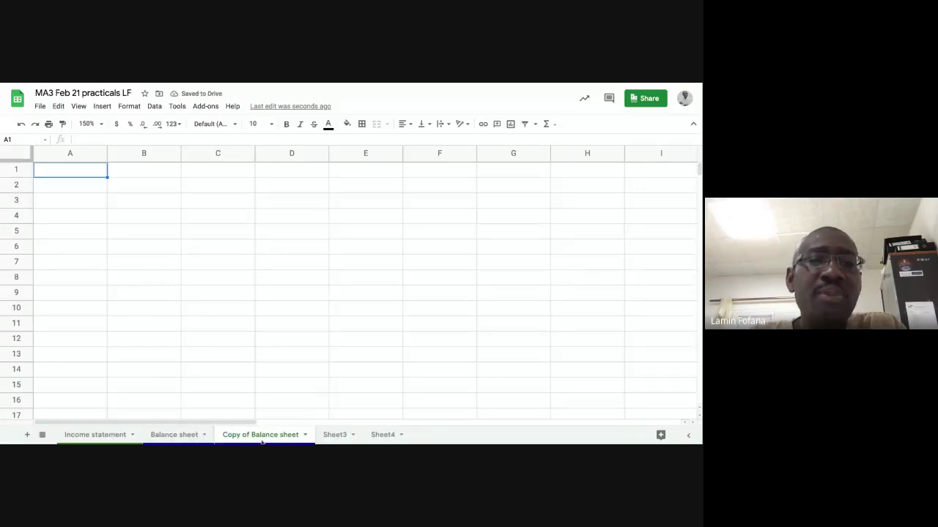
- Delete the "Copy of Balance sheet" sheet, and duplicate the Balance sheet once more within the workbook
left_click(183, 437)
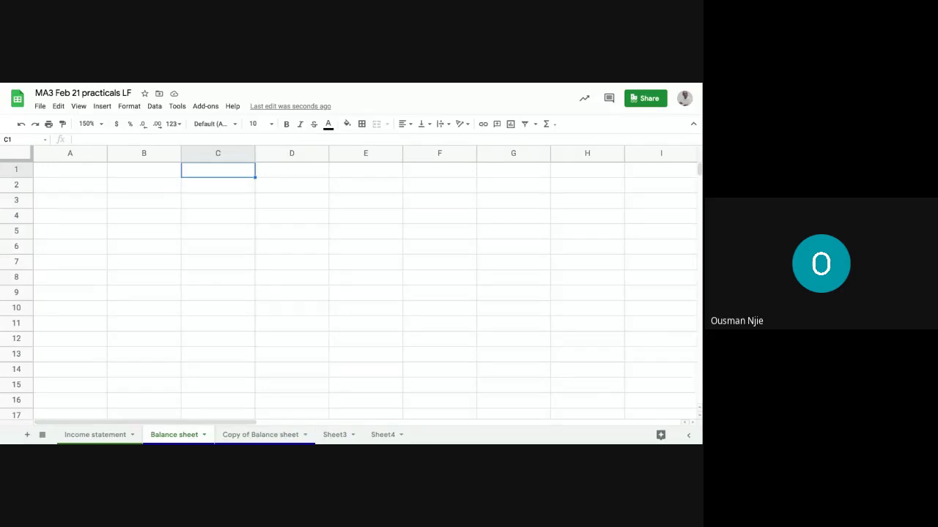
right_click(288, 440)
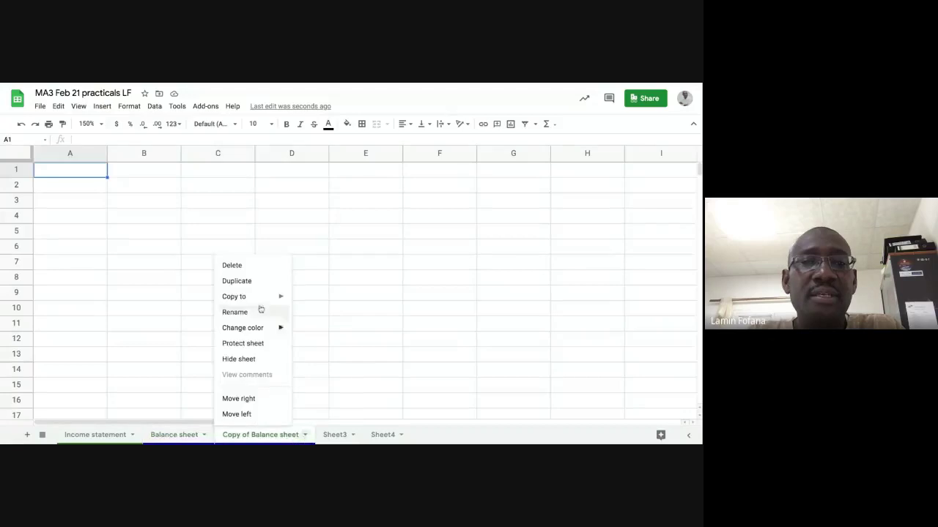
left_click(237, 266)
key("Return")
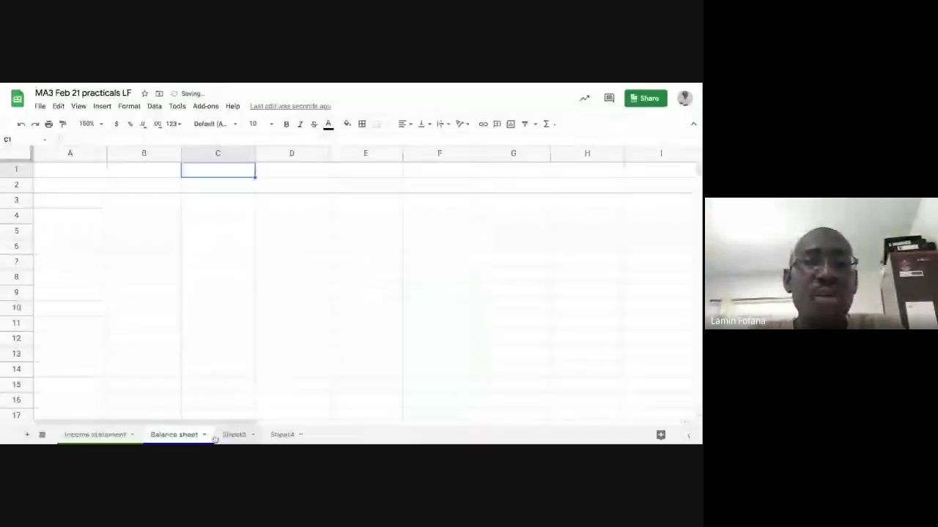
left_click(205, 438)
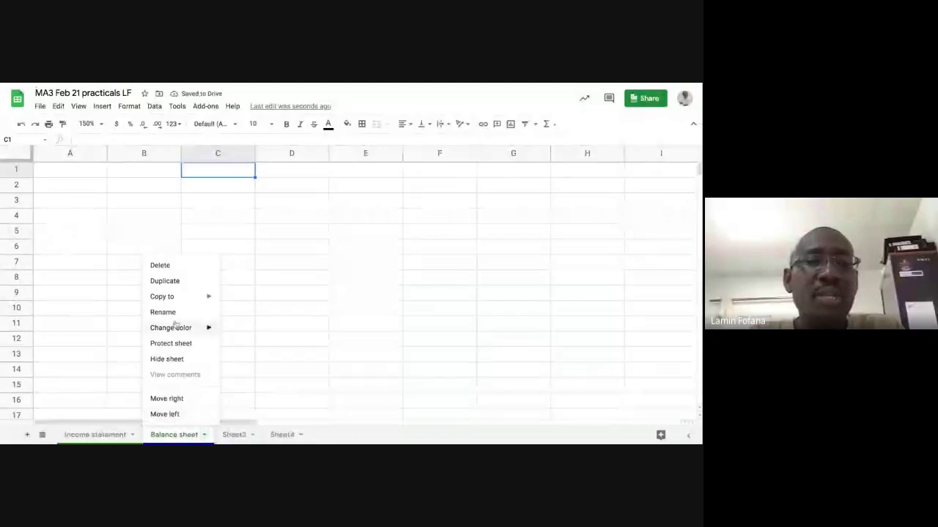
left_click(175, 285)
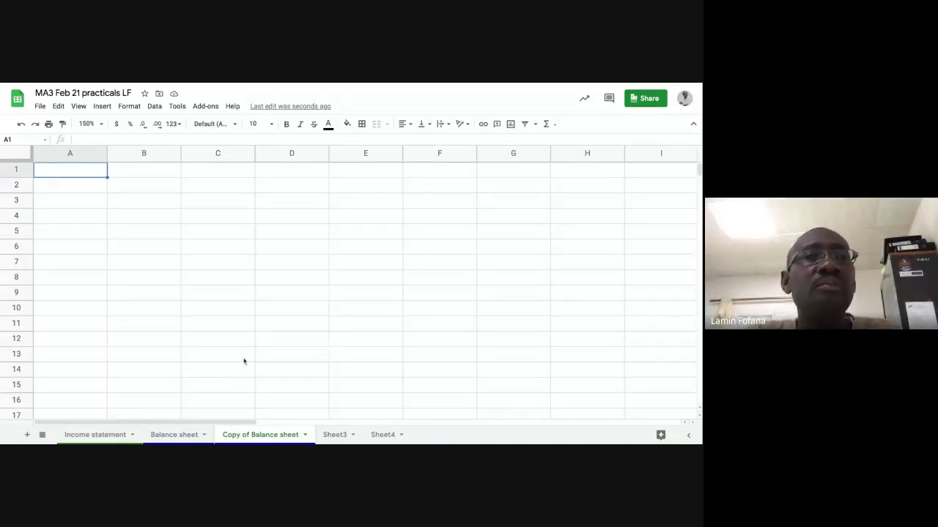
left_click(304, 435)
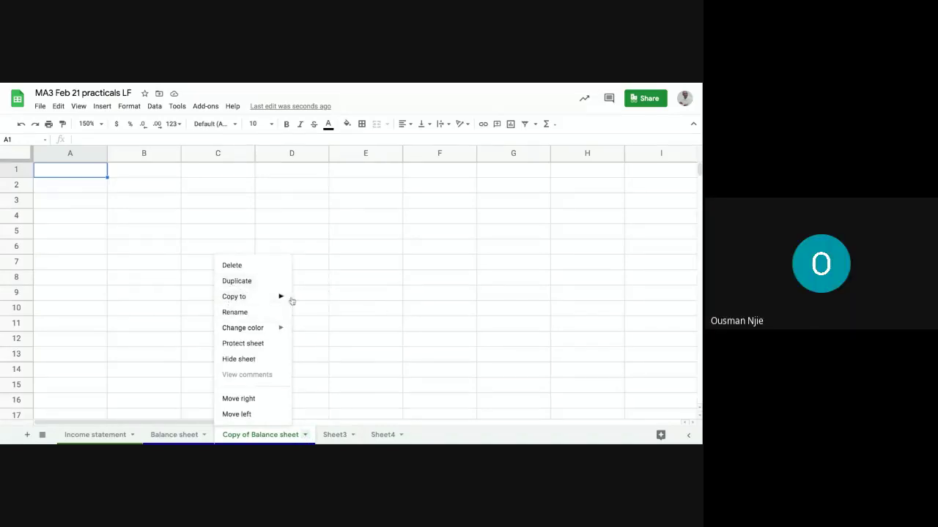
left_click(359, 306)
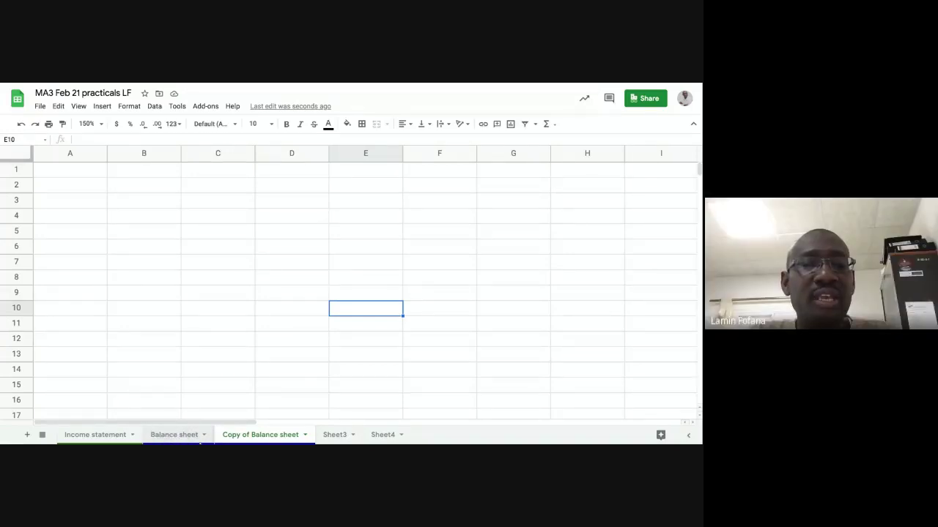
left_click(205, 438)
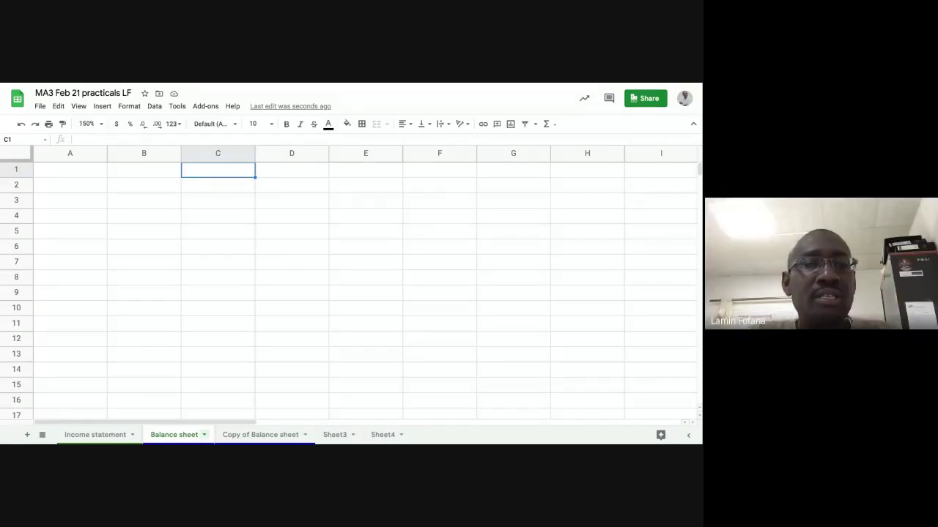
left_click(204, 436)
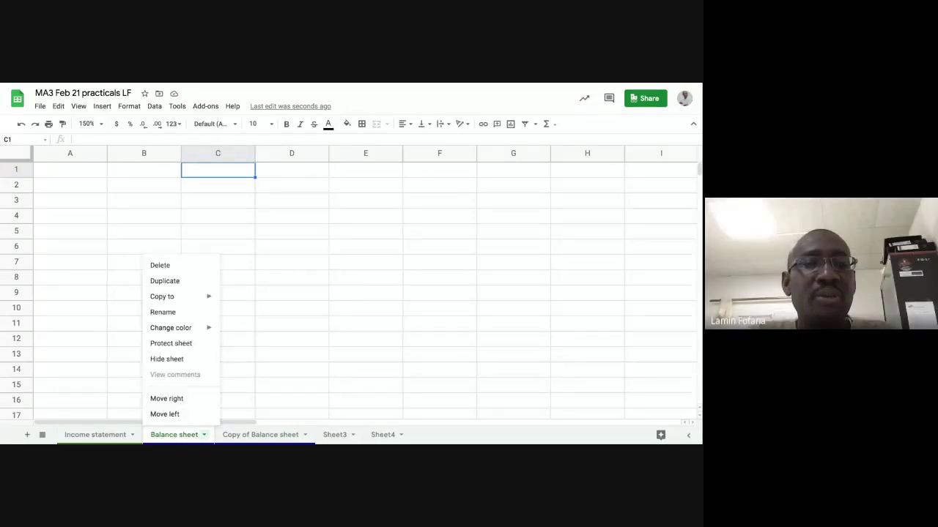
left_click(309, 375)
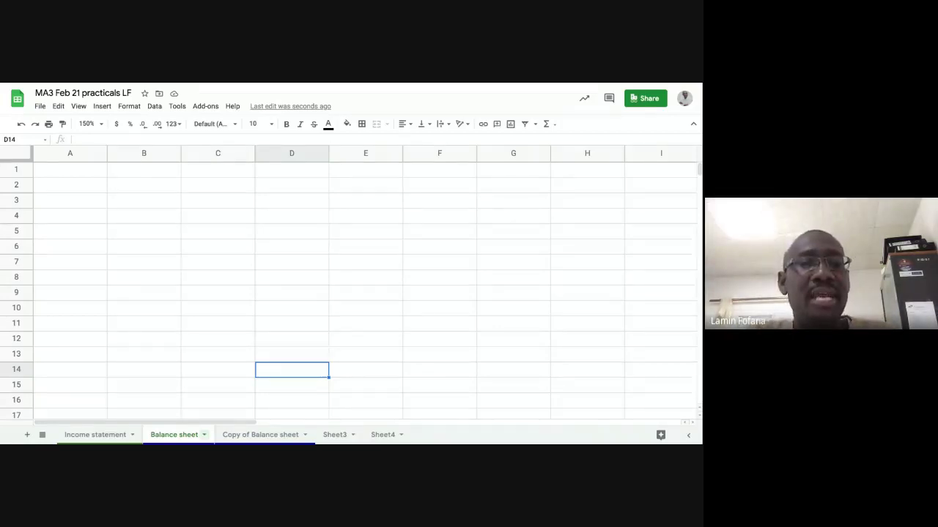
left_click(204, 434)
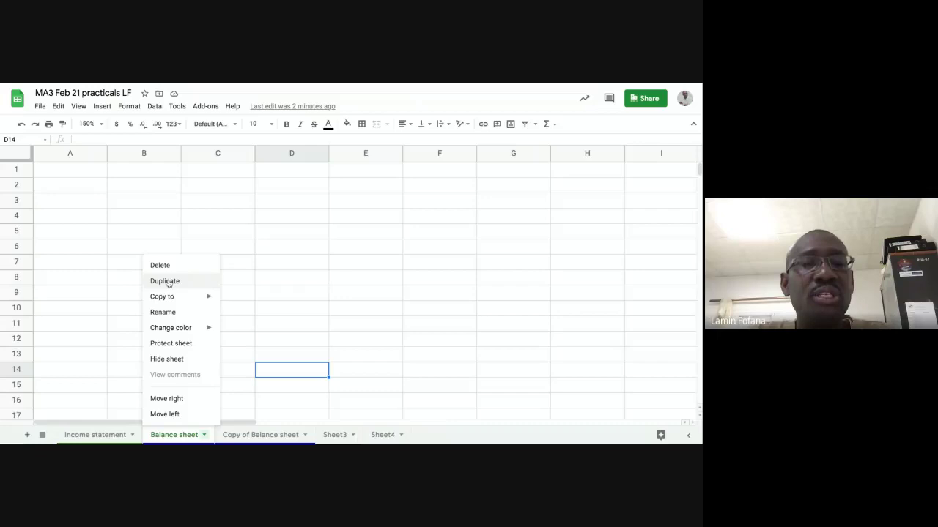
left_click(279, 247)
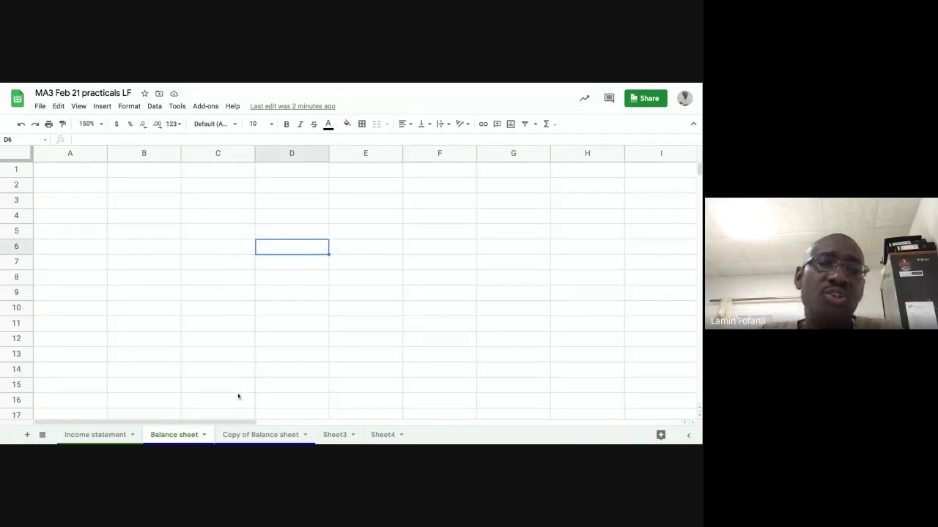
- Delete the "Copy of Balance sheet" sheet from the workbook and confirm its removal
left_click(303, 437)
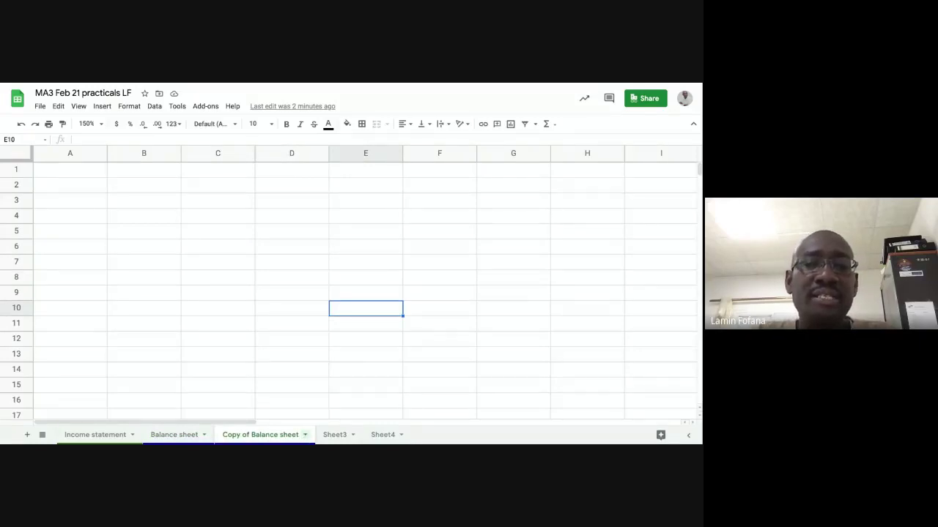
left_click(305, 434)
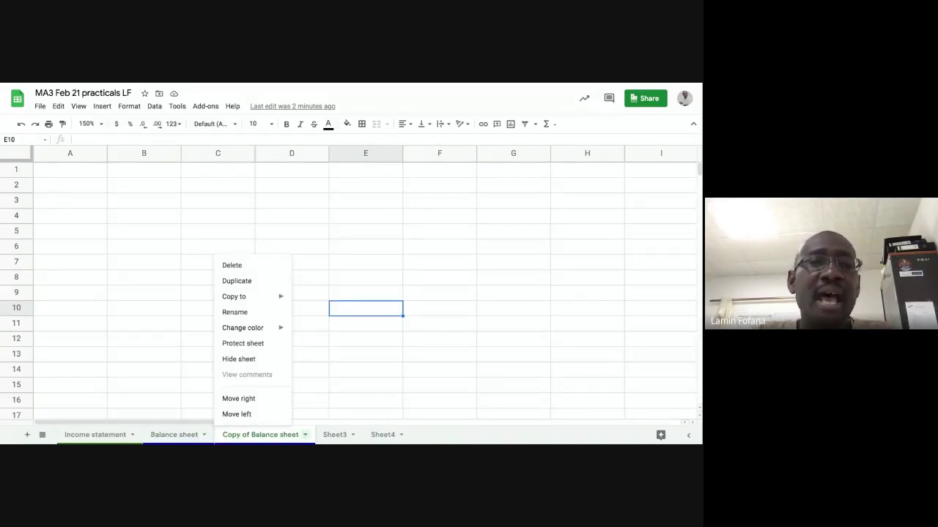
left_click(237, 266)
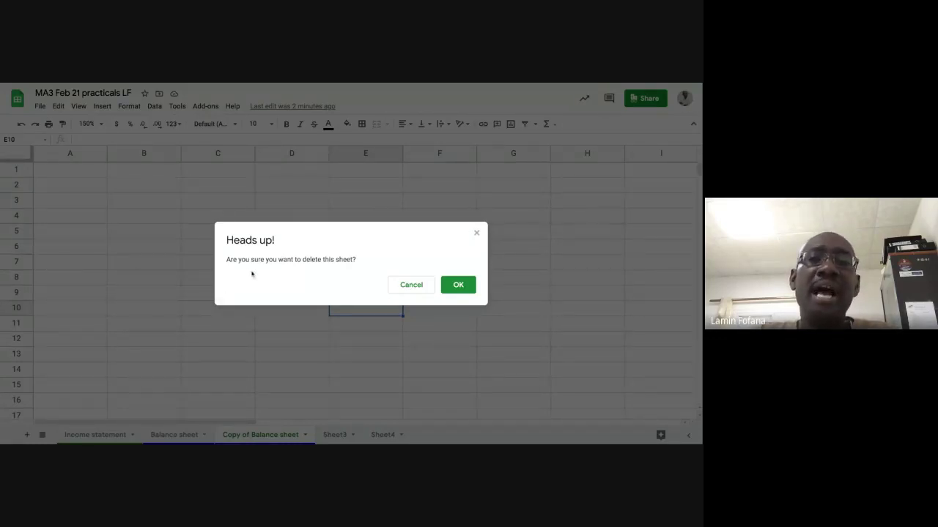
left_click(458, 286)
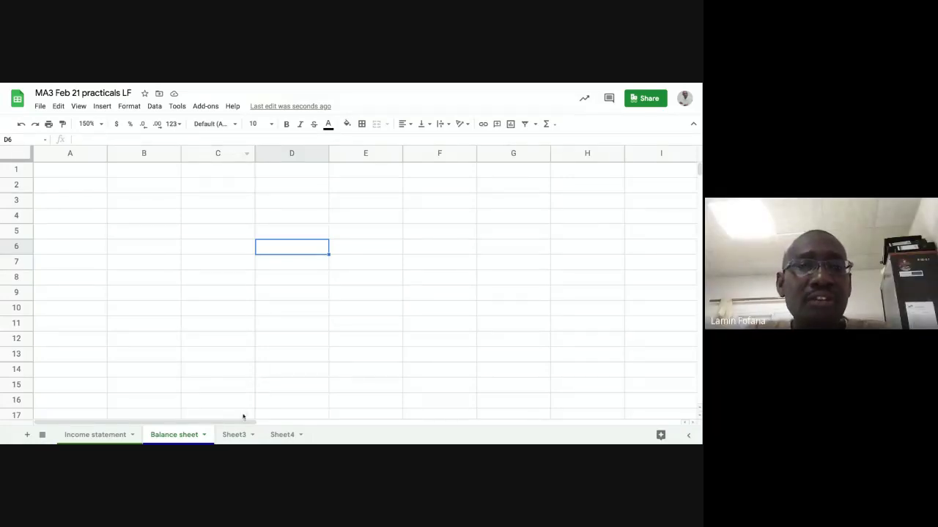
- Look across the further columns of the Balance sheet and return to column A, ending with cell C8 selected
scroll(244, 421, "right", 4)
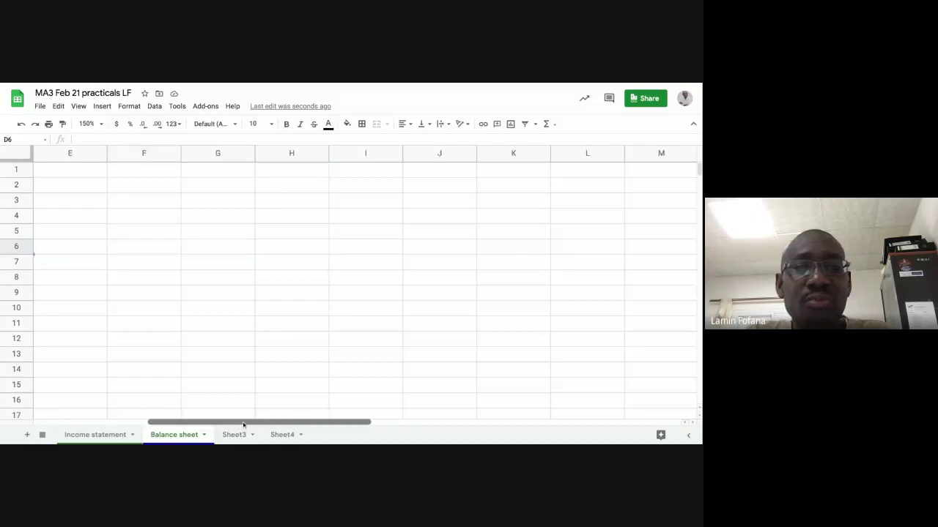
scroll(243, 423, "right", 5)
scroll(243, 424, "left", 10)
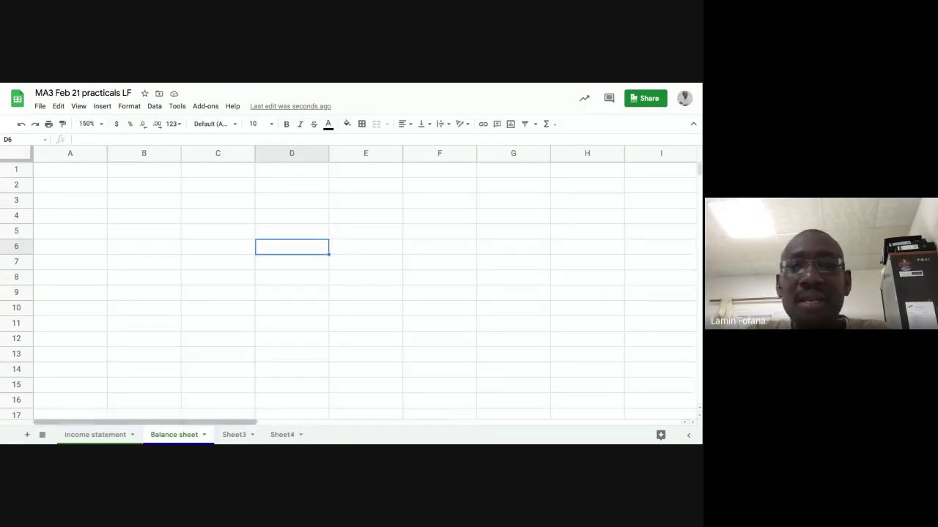
left_click(692, 423)
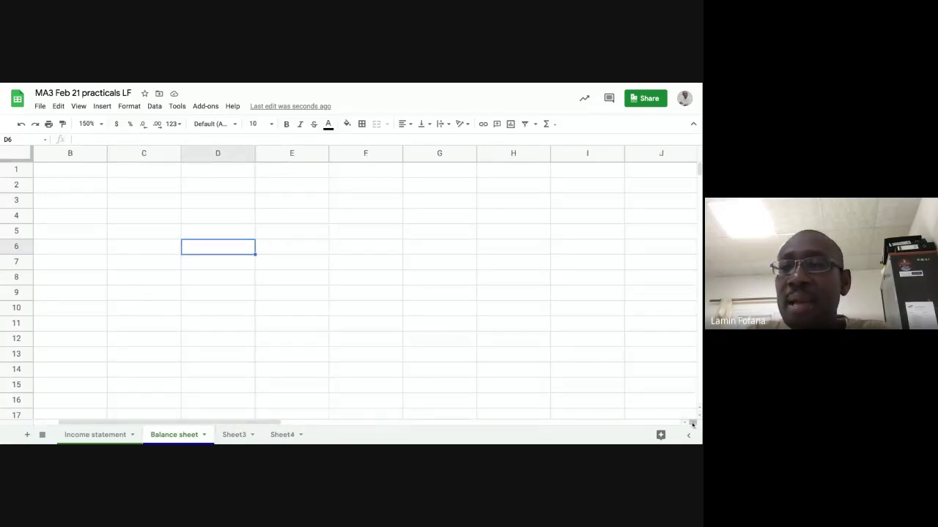
left_click(692, 423)
left_click(692, 423)
left_click(686, 423)
left_click(686, 423)
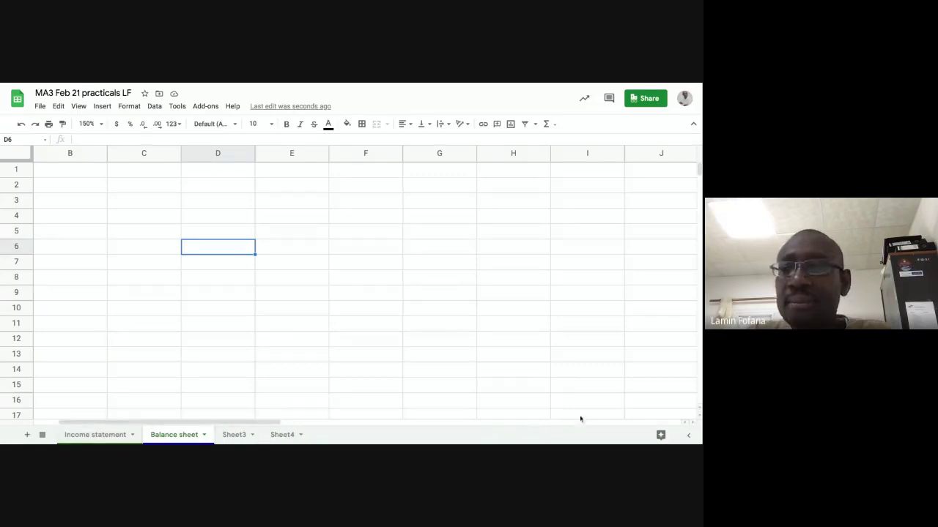
left_click(684, 423)
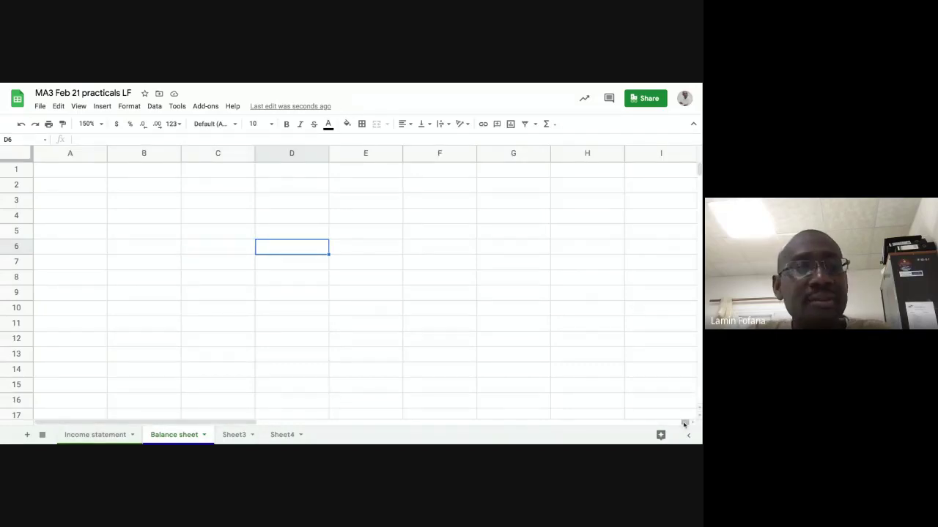
left_click(187, 277)
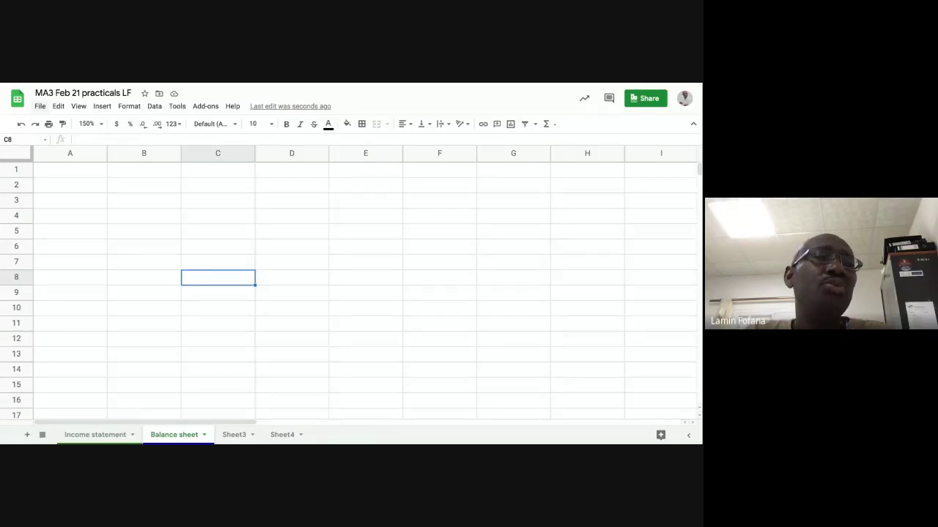
- Review the file operations available for the spreadsheet, including its email options and download formats
left_click(40, 106)
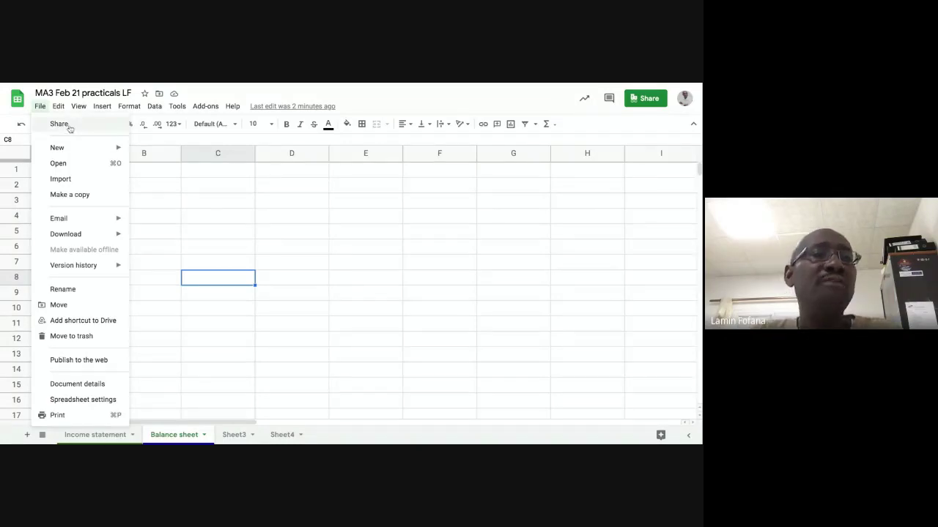
mouse_move(74, 151)
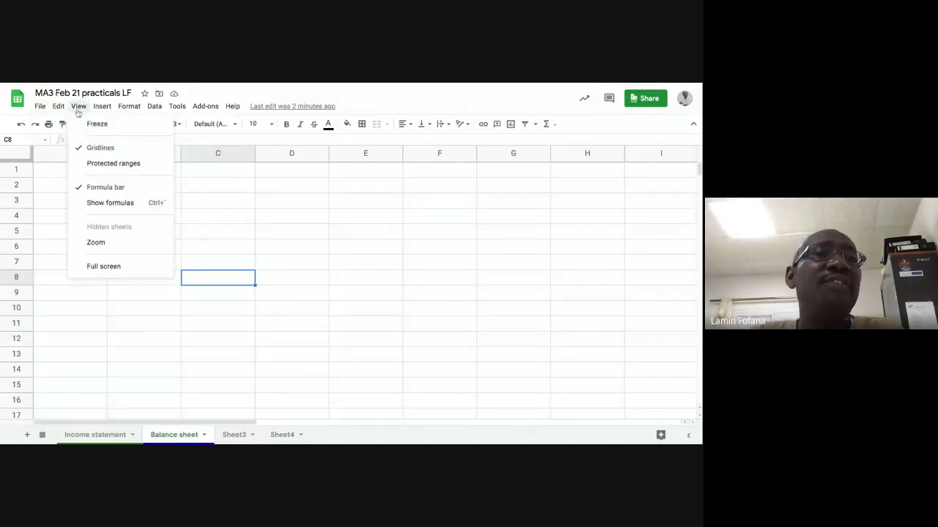
mouse_move(57, 106)
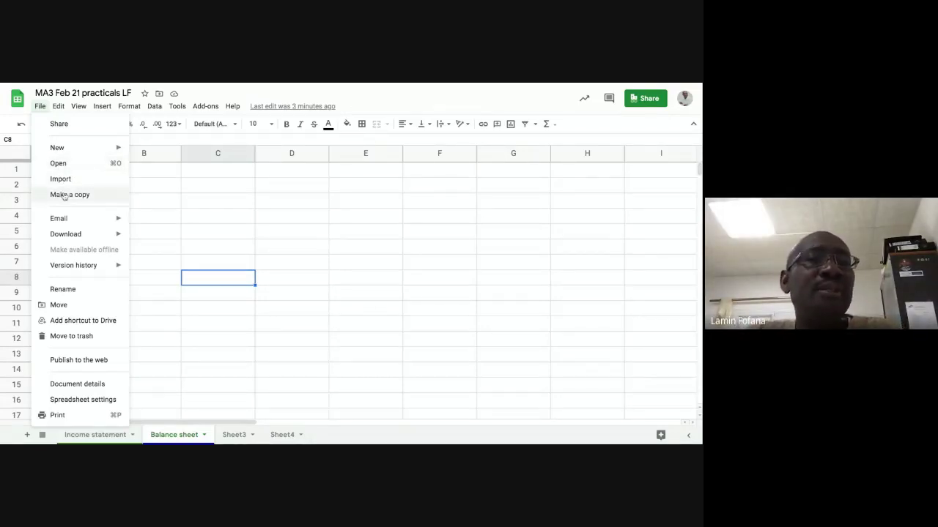
left_click(78, 106)
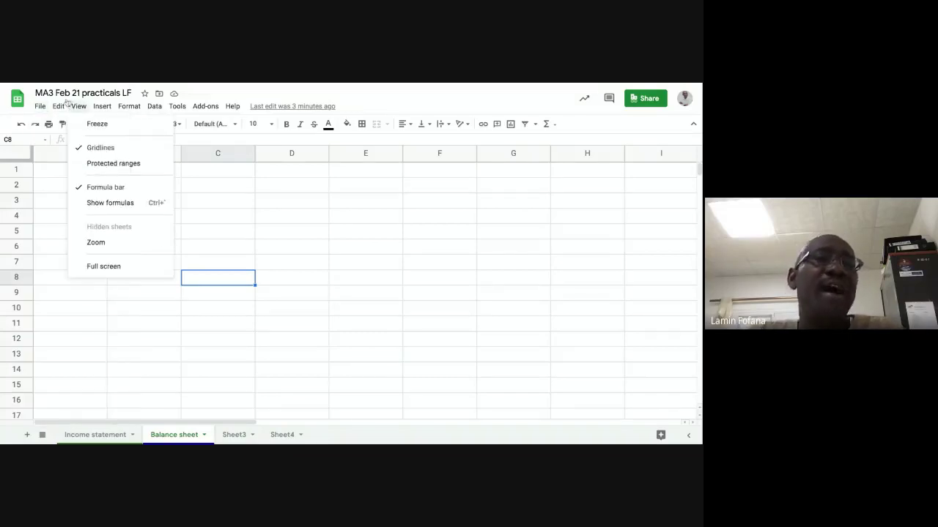
left_click(40, 106)
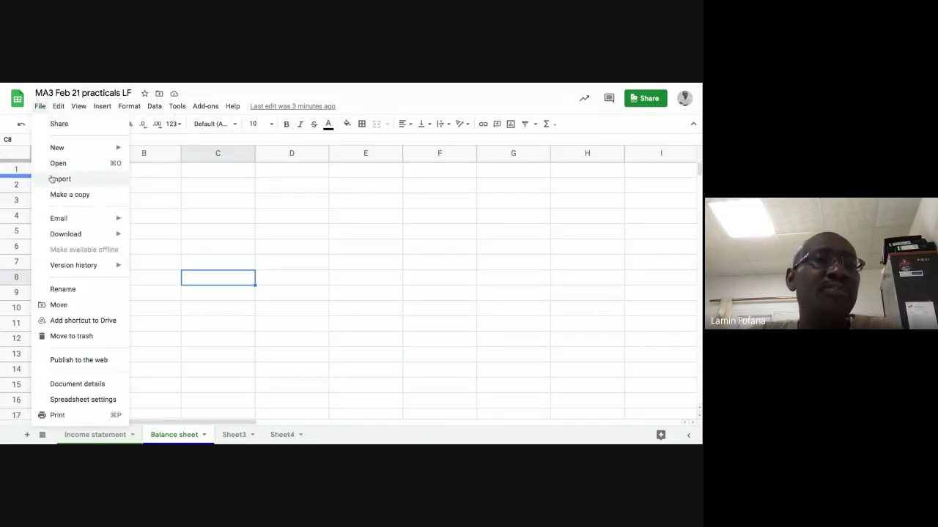
mouse_move(59, 223)
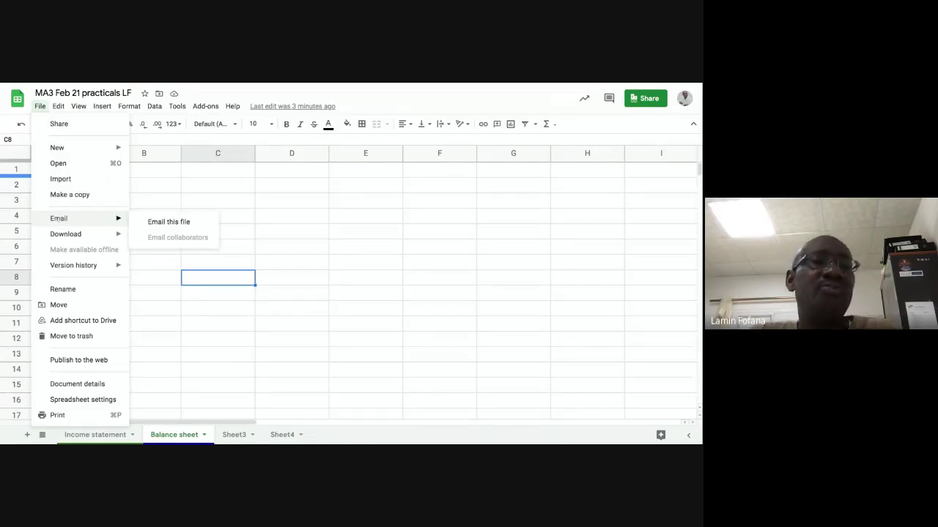
mouse_move(70, 238)
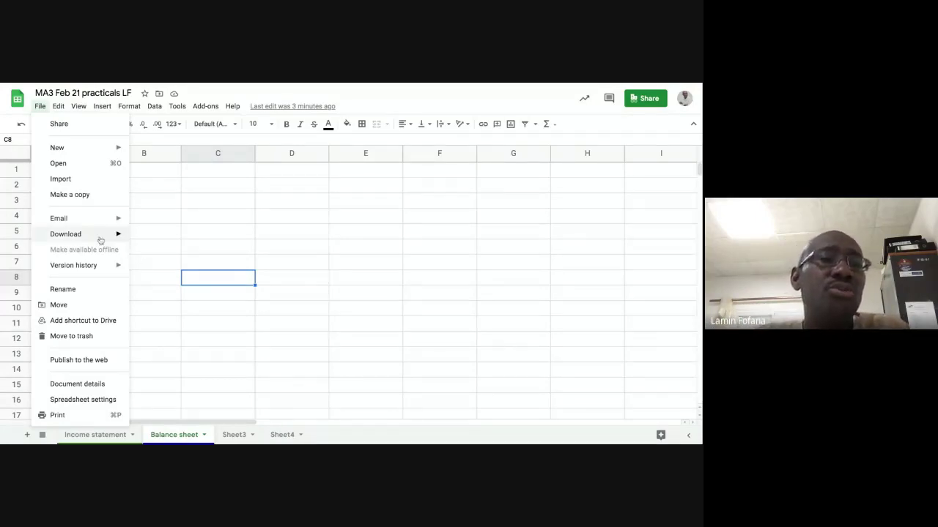
mouse_move(100, 240)
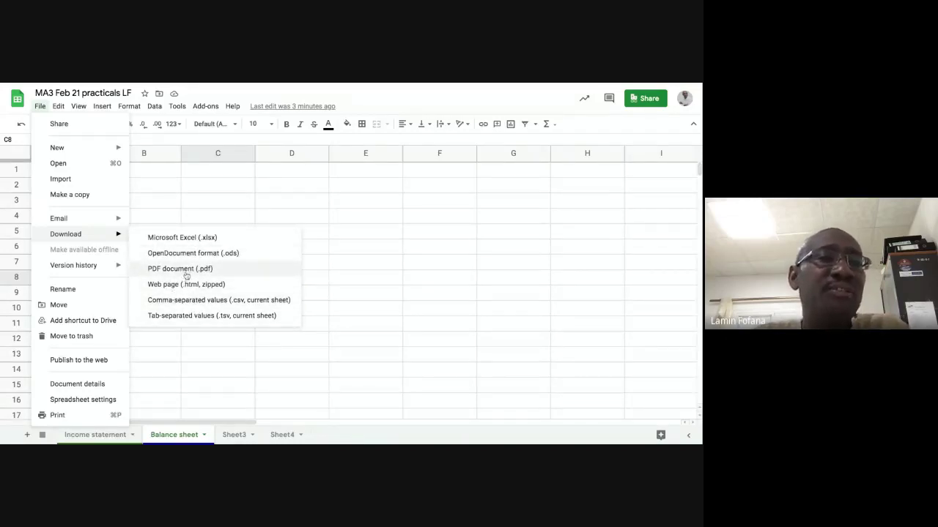
mouse_move(100, 266)
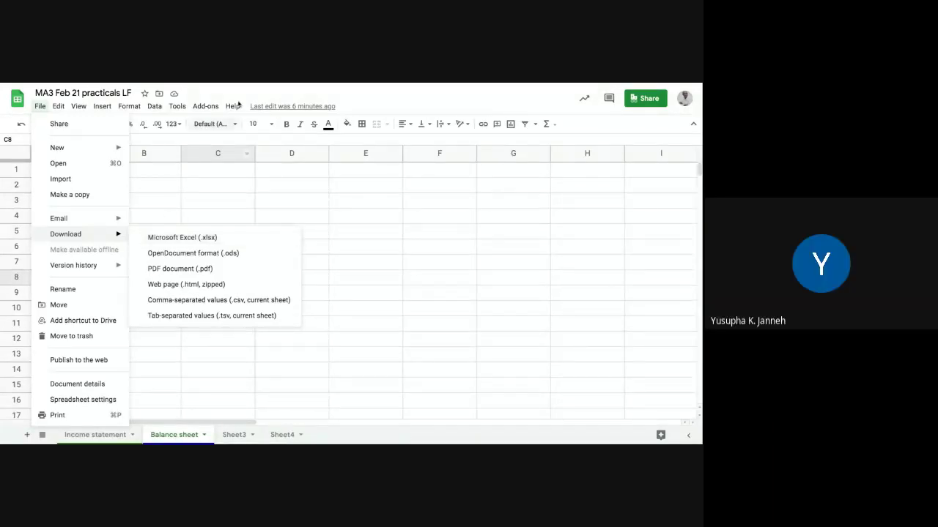
left_click(286, 85)
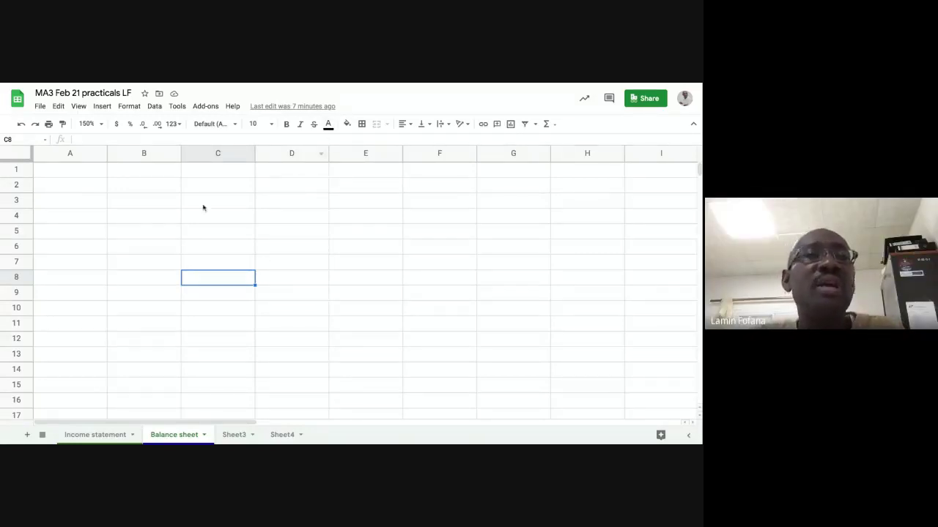
left_click(40, 107)
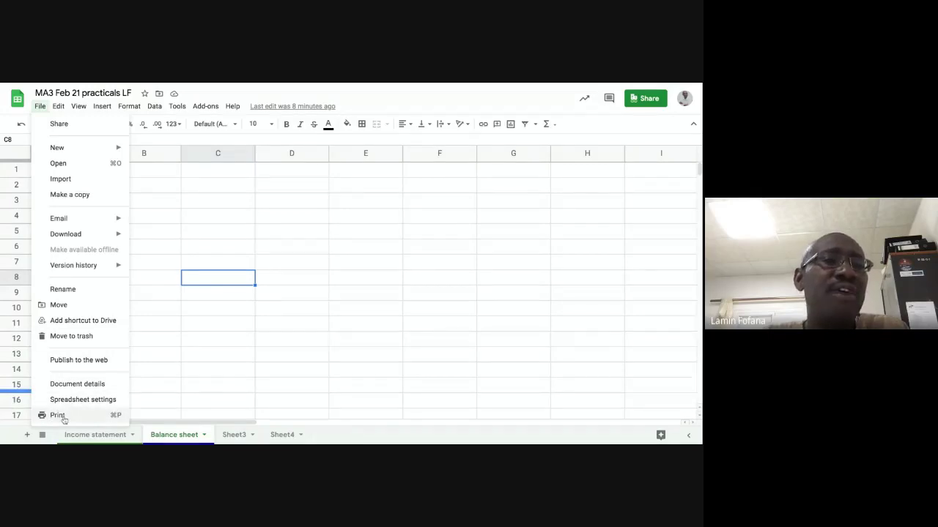
left_click(41, 106)
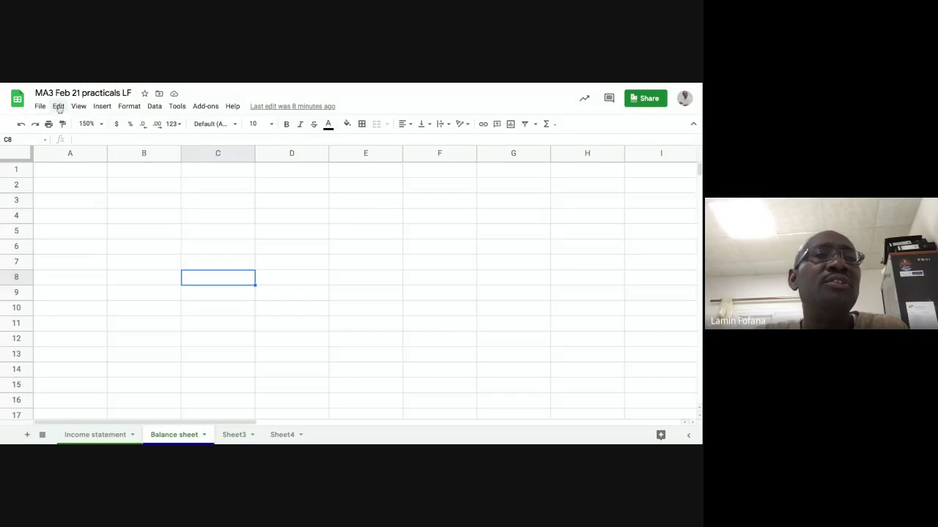
left_click(59, 107)
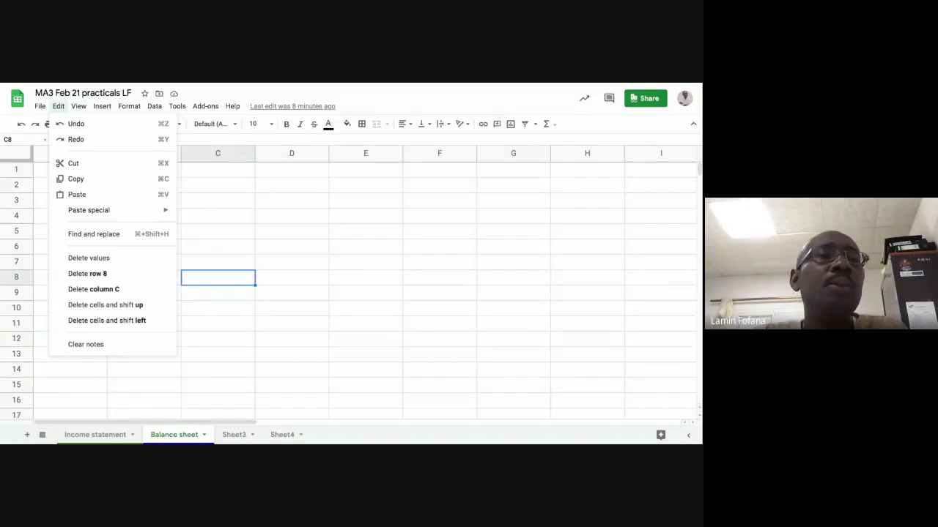
mouse_move(205, 107)
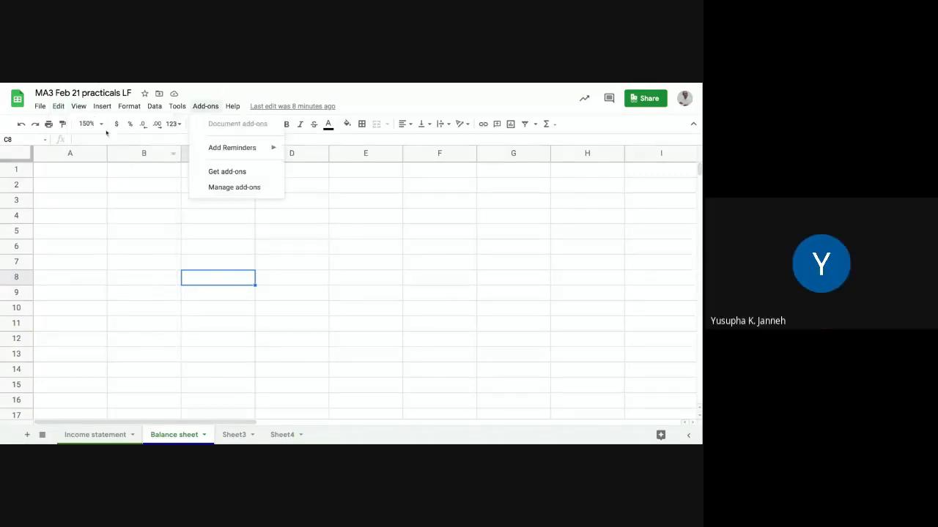
mouse_move(102, 106)
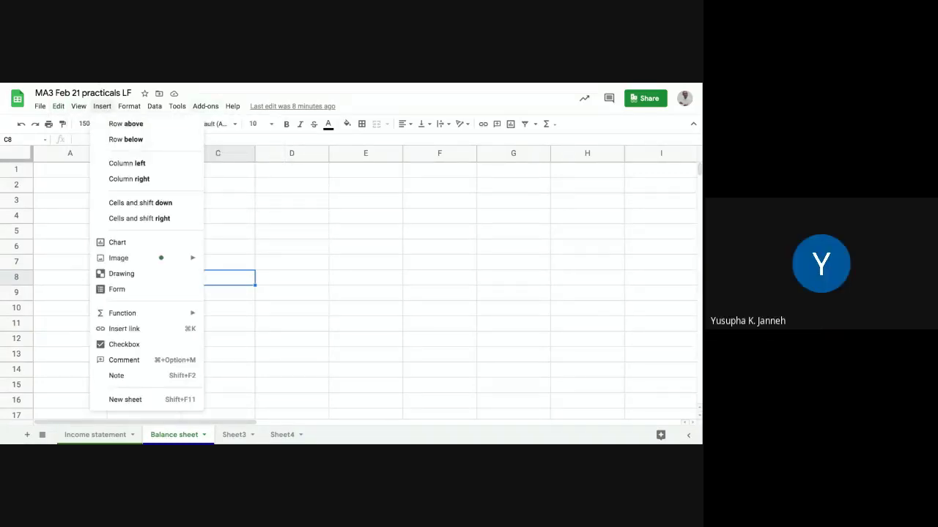
key("Escape")
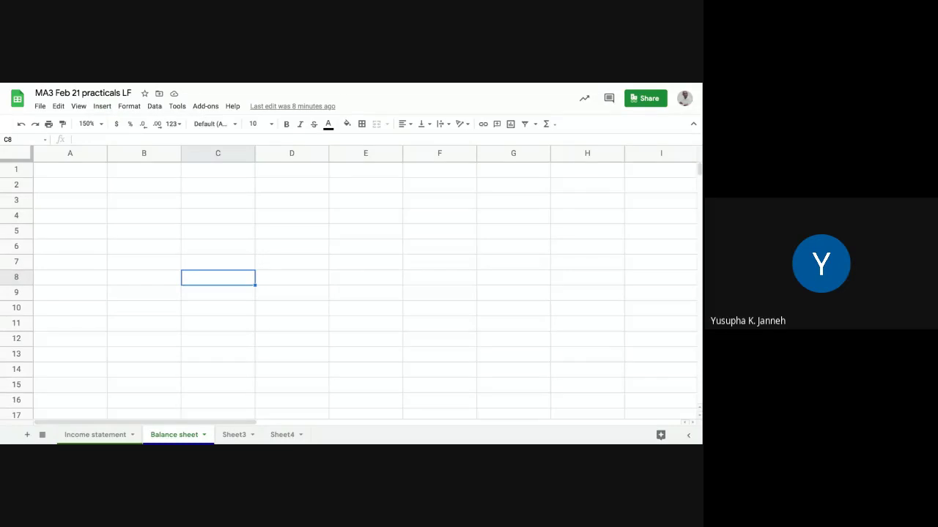